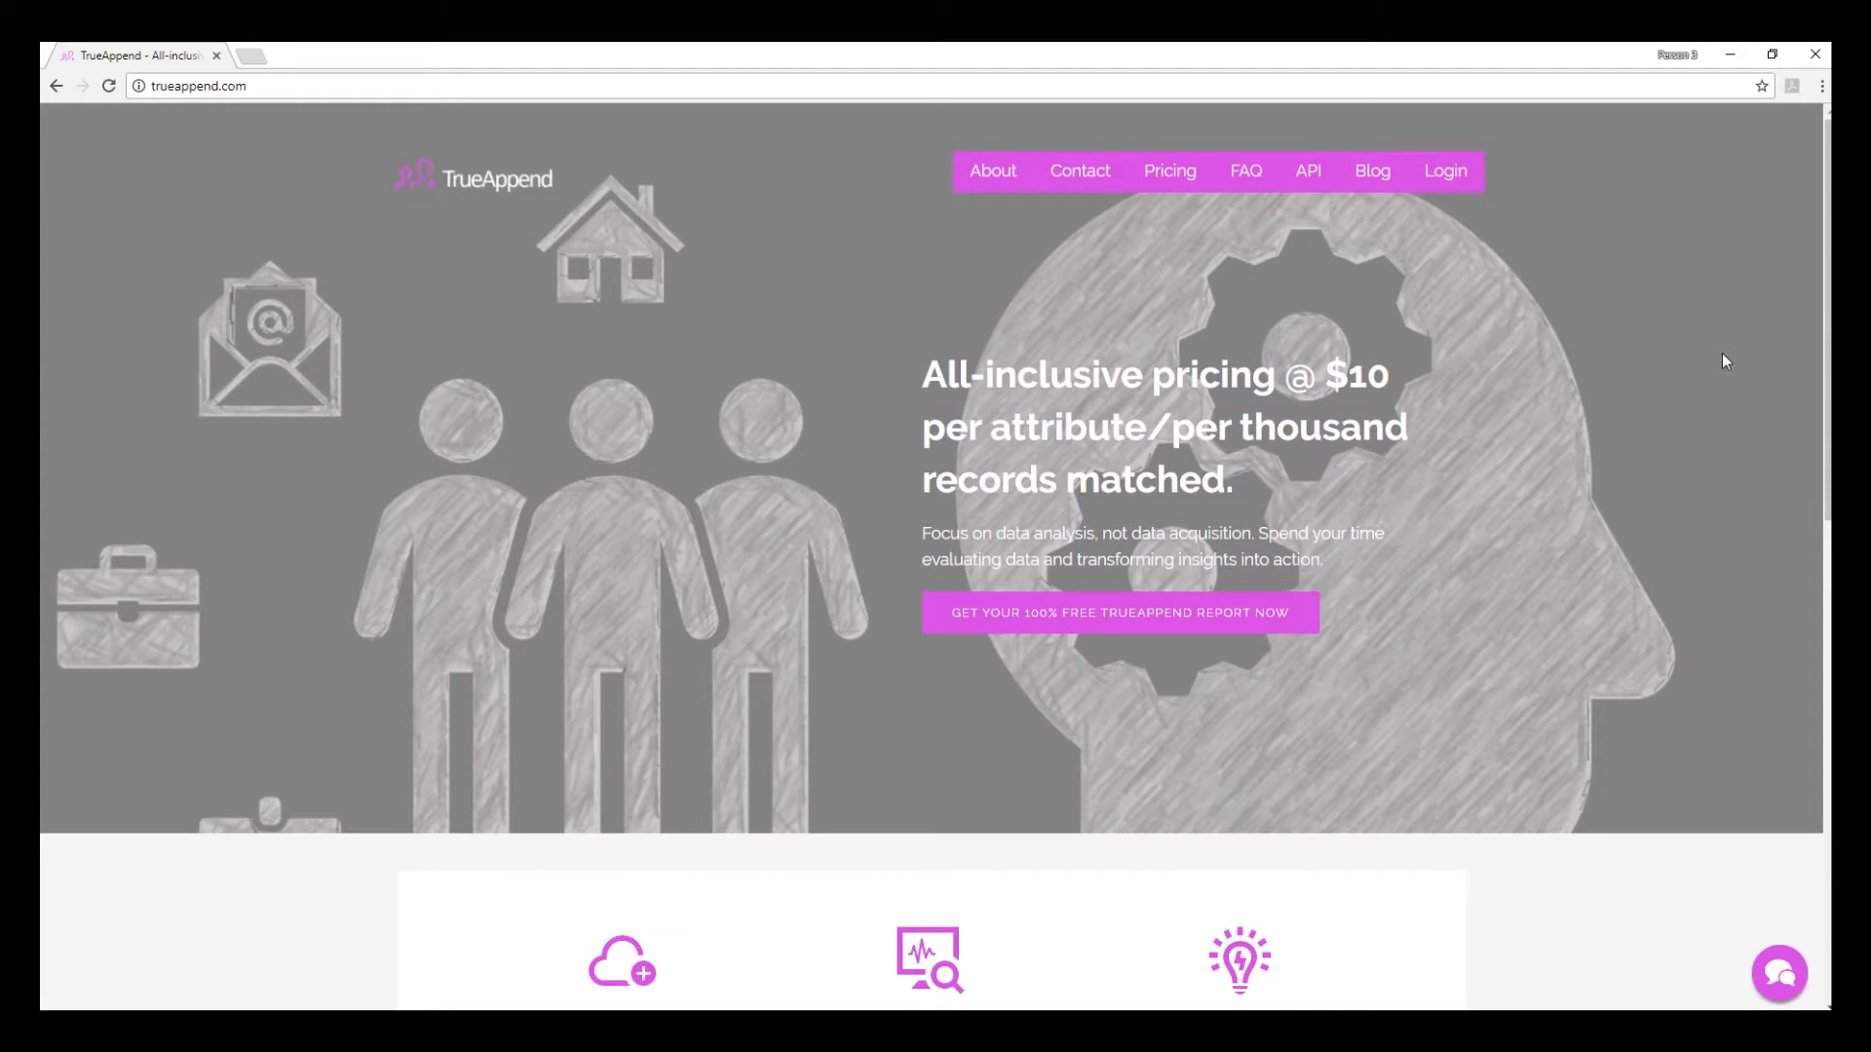
- Scroll the home page down to the 'Give us a try...' section with Get Started Now
{"action": "scroll", "coordinate": [1721, 360], "scroll_direction": "down", "scroll_amount": 6}
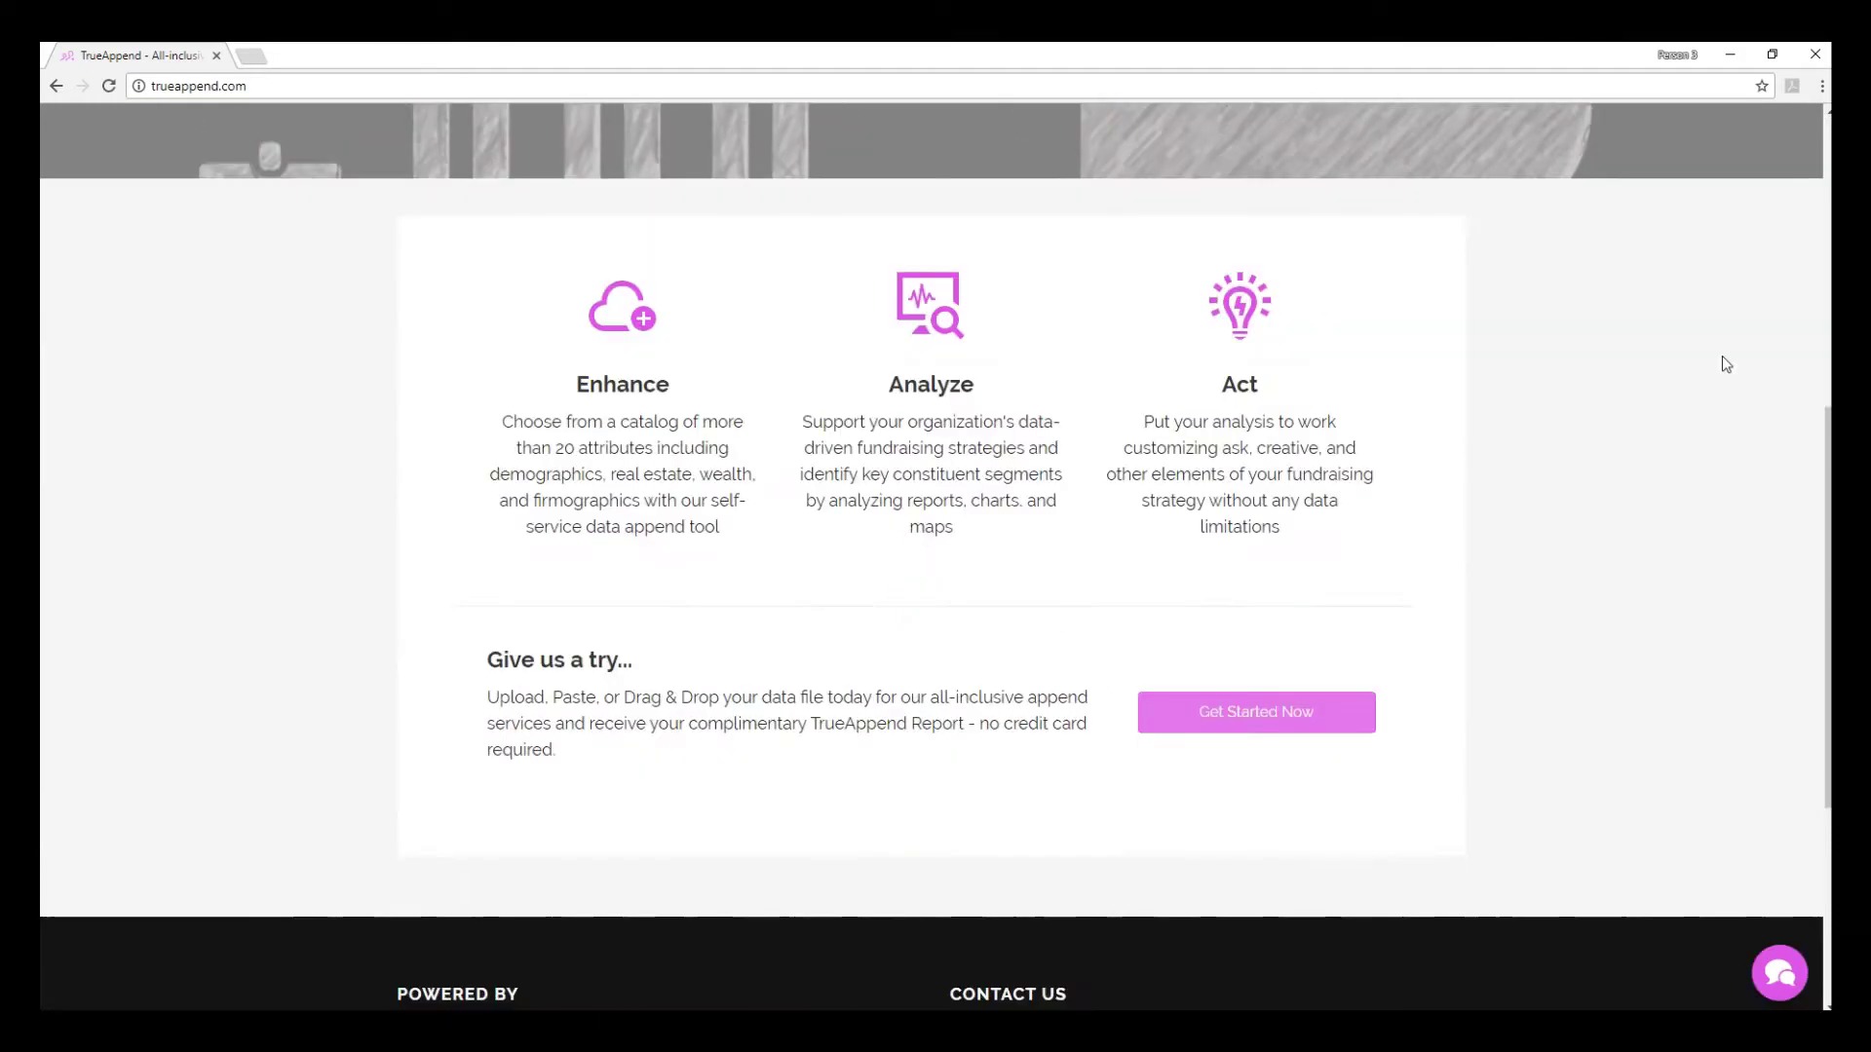
- Open the registration form and enter the first name, last name, account e-mail and password
{"action": "left_click", "coordinate": [1267, 716]}
{"action": "left_click", "coordinate": [604, 303]}
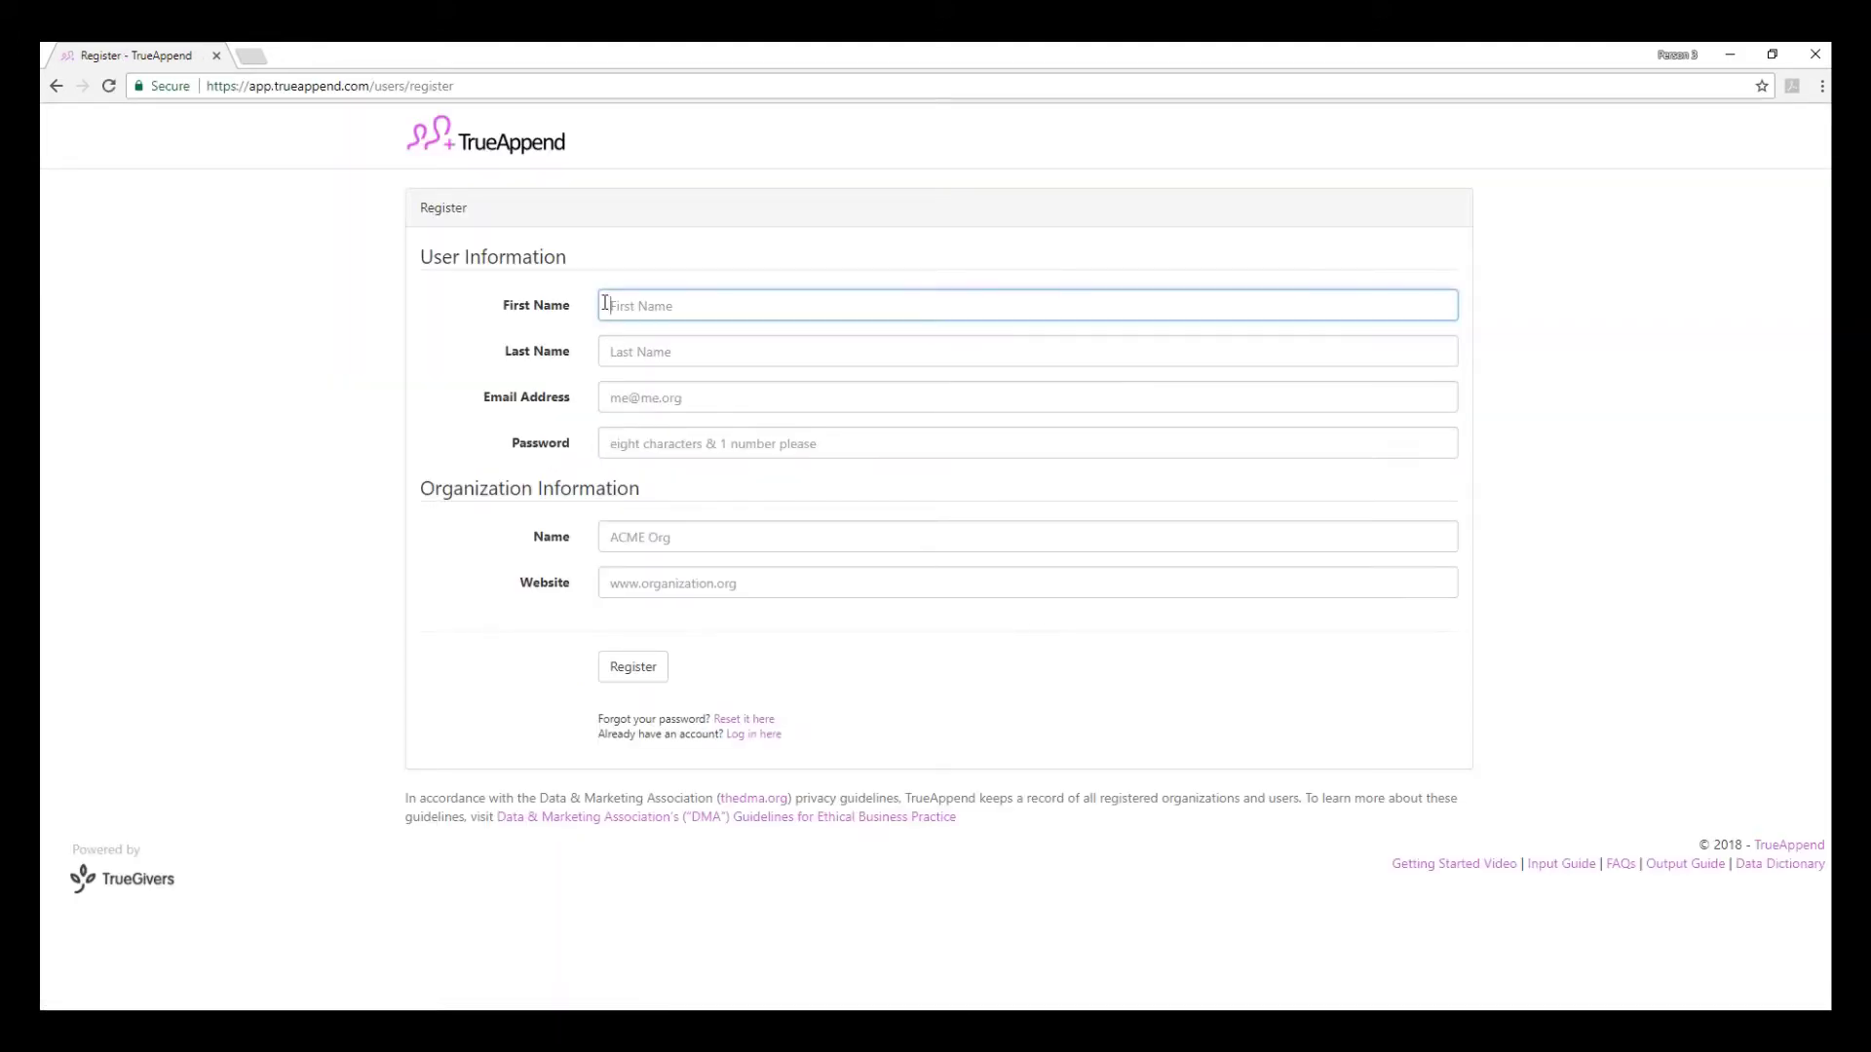
{"action": "type", "text": "Test"}
{"action": "key", "text": "Tab"}
{"action": "type", "text": "Demo"}
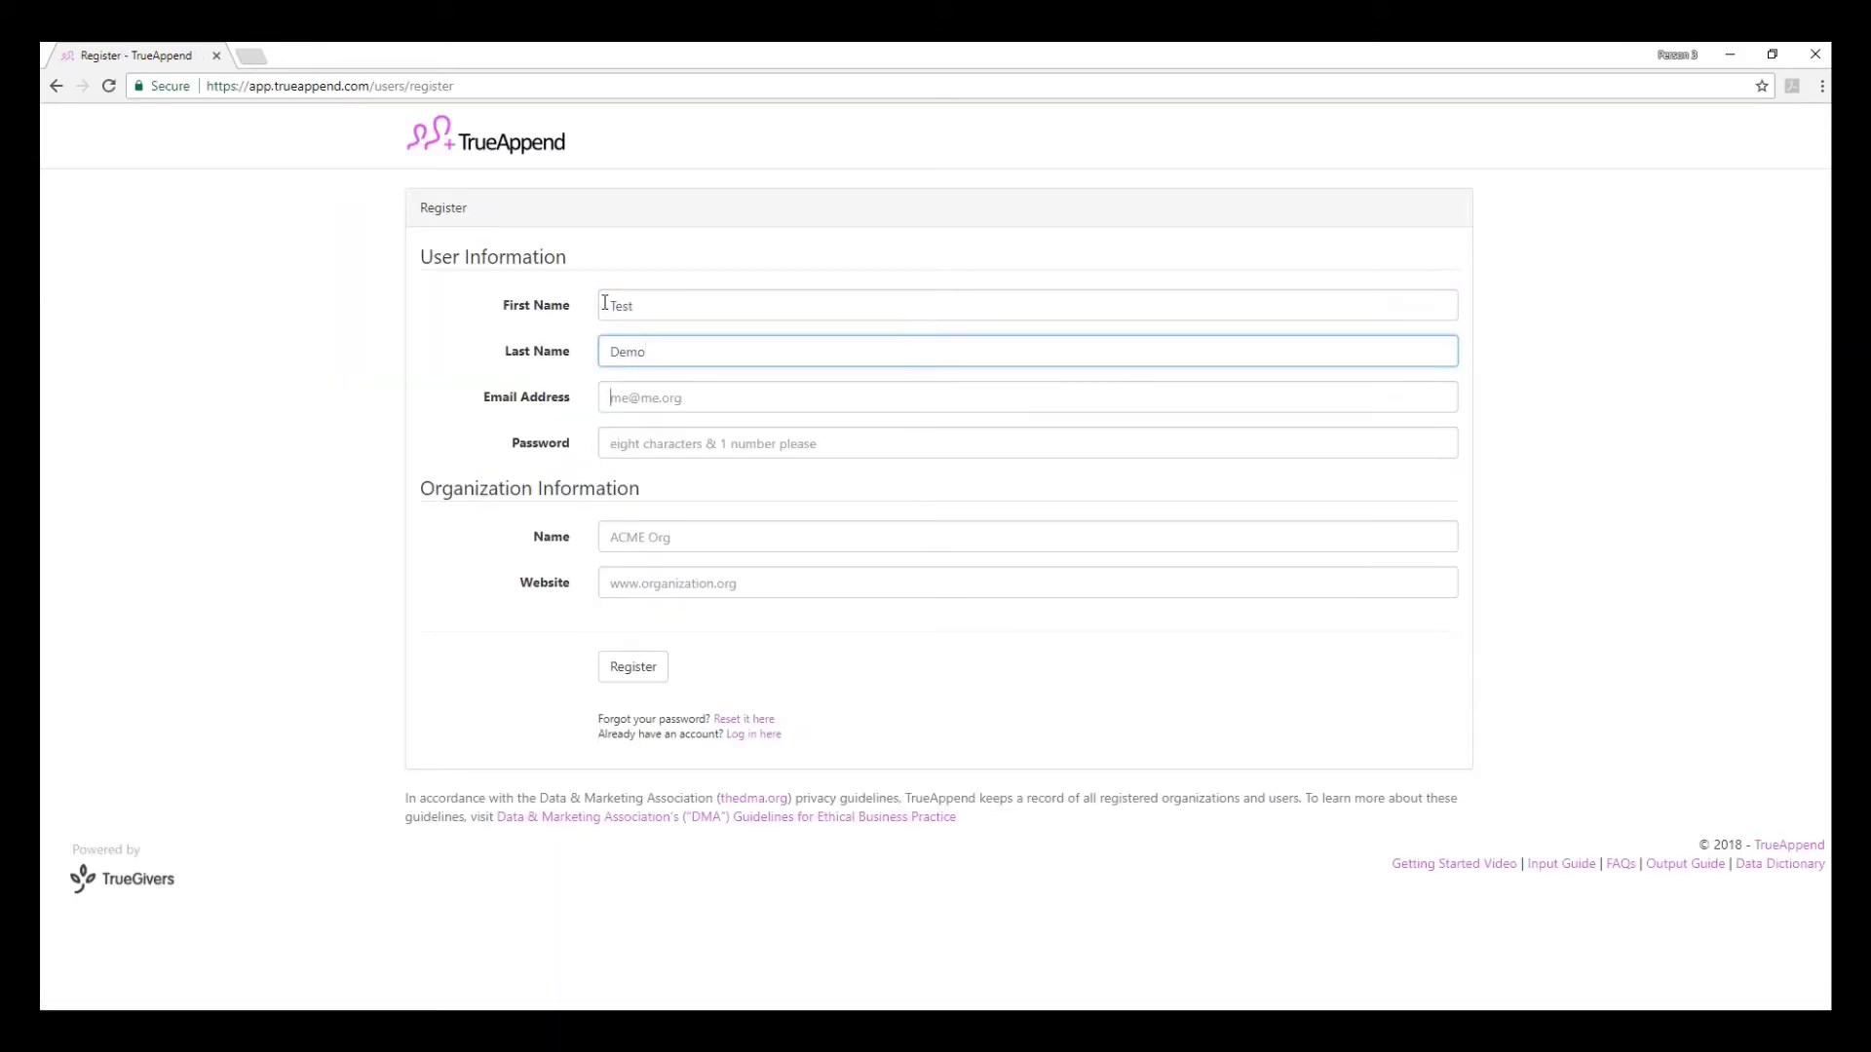
{"action": "key", "text": "Tab"}
{"action": "key", "text": "ctrl+v"}
{"action": "key", "text": "Tab"}
{"action": "type", "text": "Password1"}
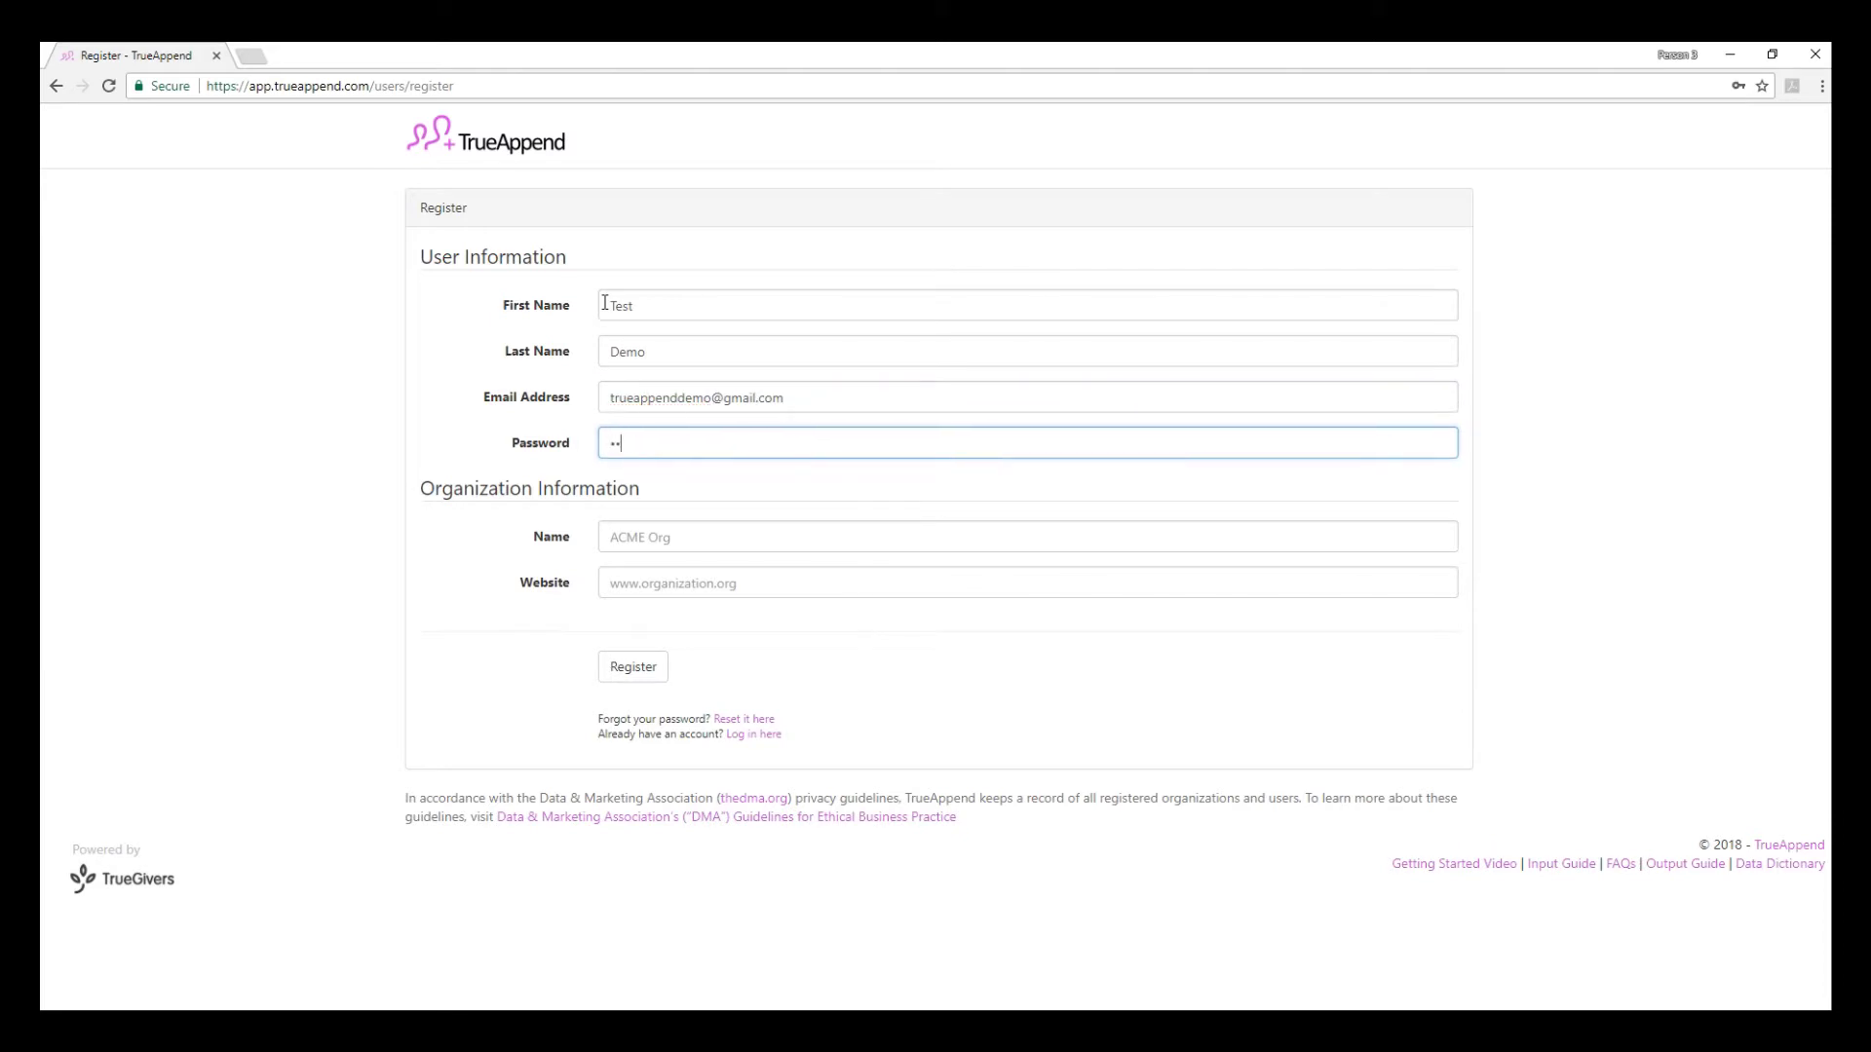
- Enter organization Demo with website Demo.org and submit the registration
{"action": "key", "text": "Tab"}
{"action": "type", "text": "Demo"}
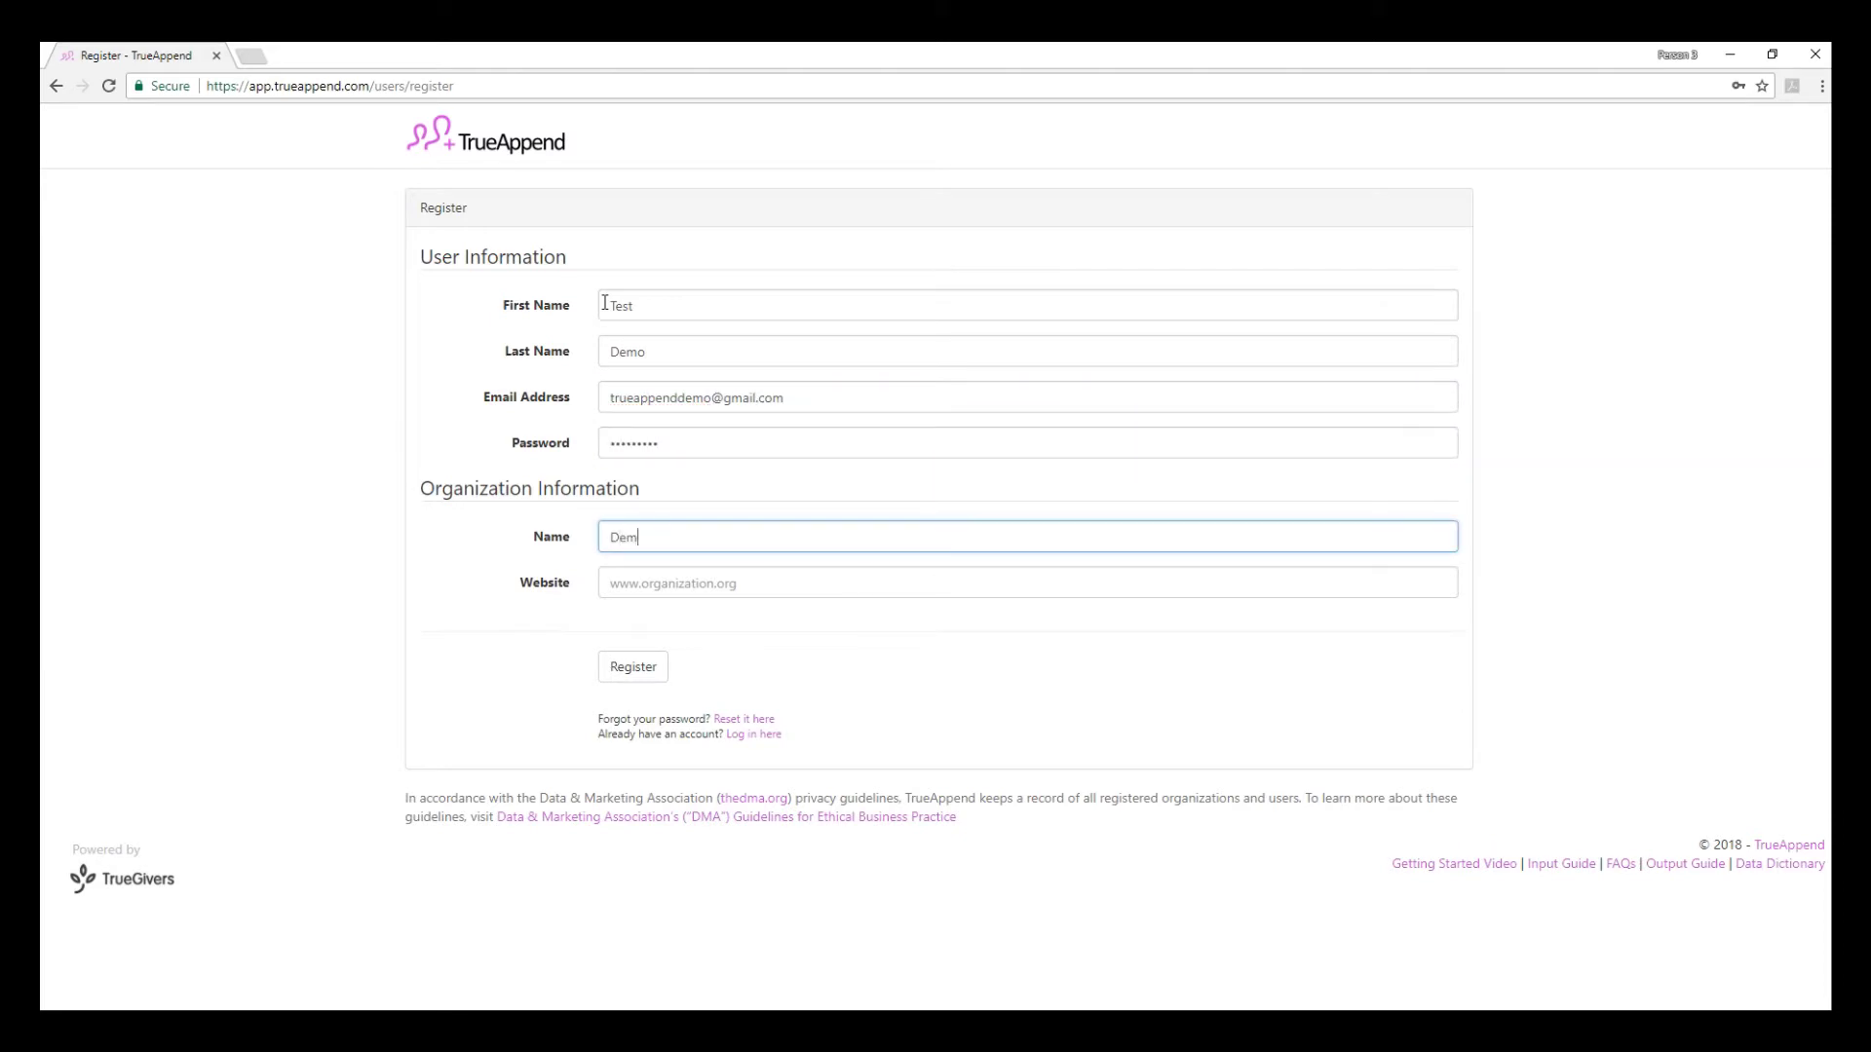
{"action": "key", "text": "Tab"}
{"action": "type", "text": "Demo.org"}
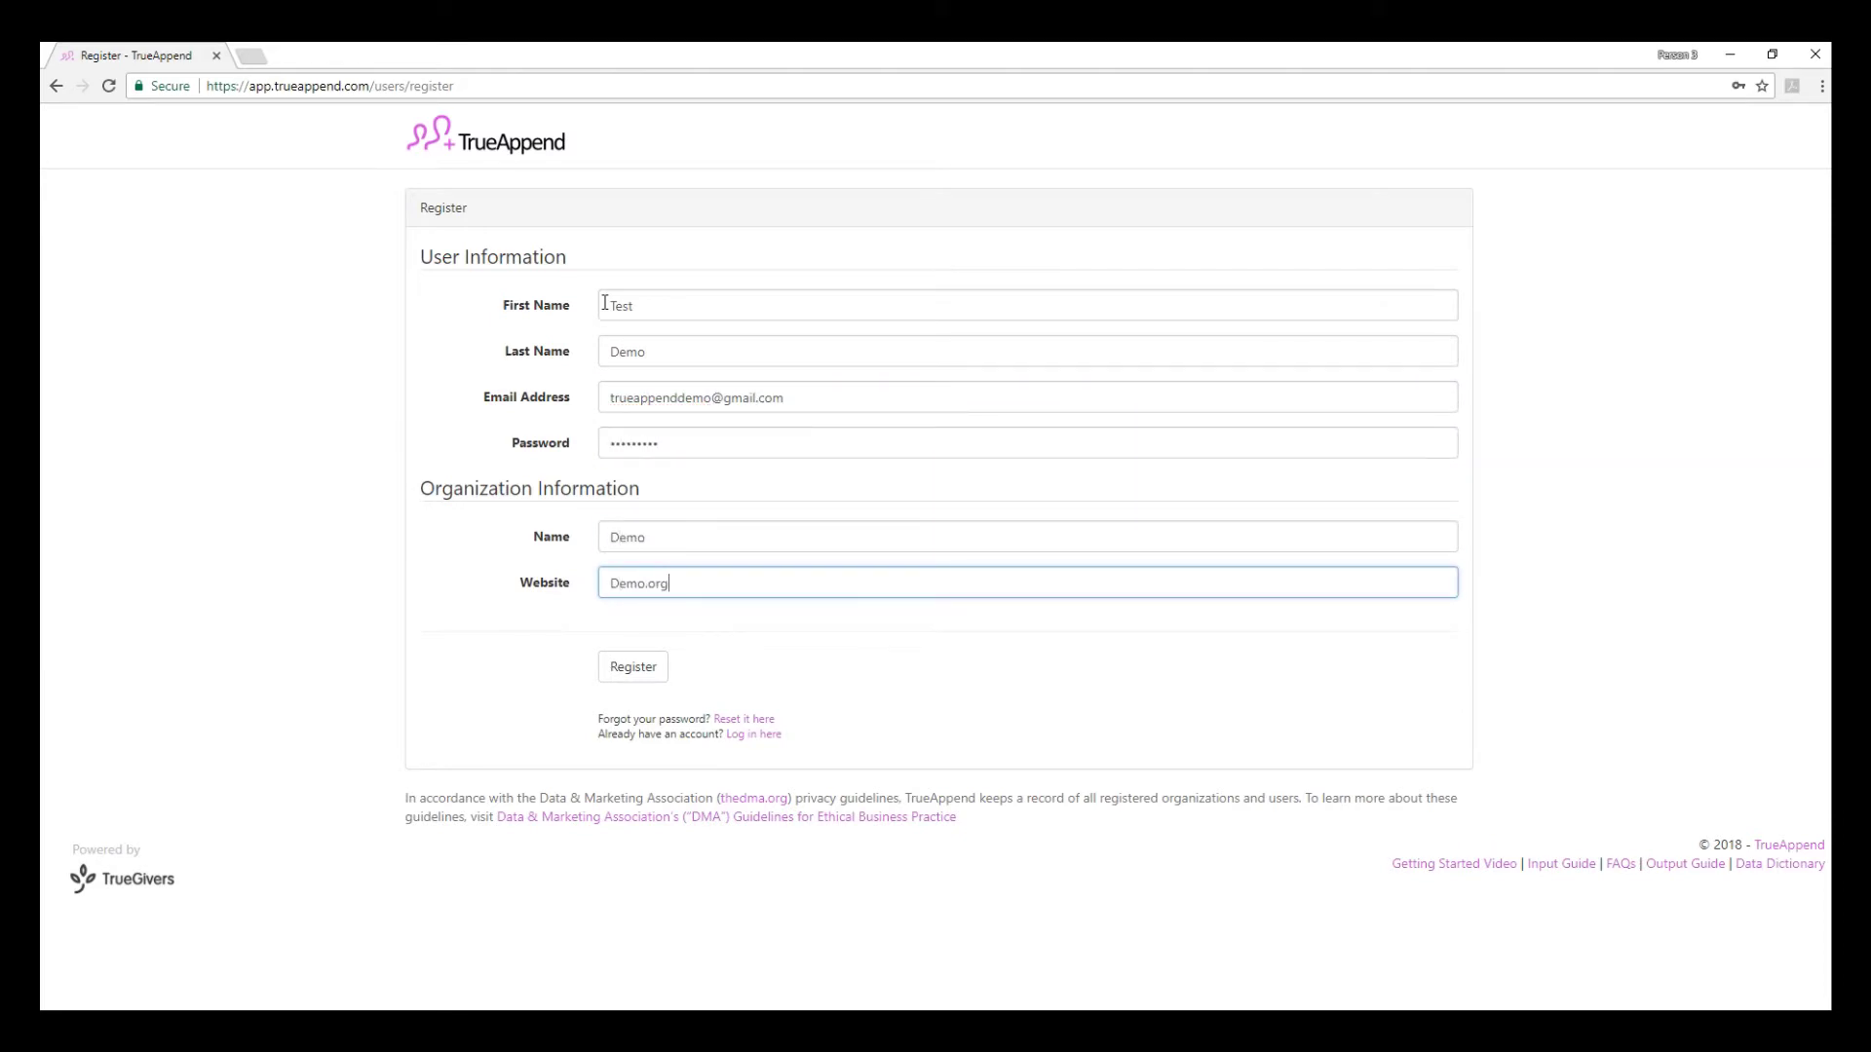
{"action": "left_click", "coordinate": [632, 672]}
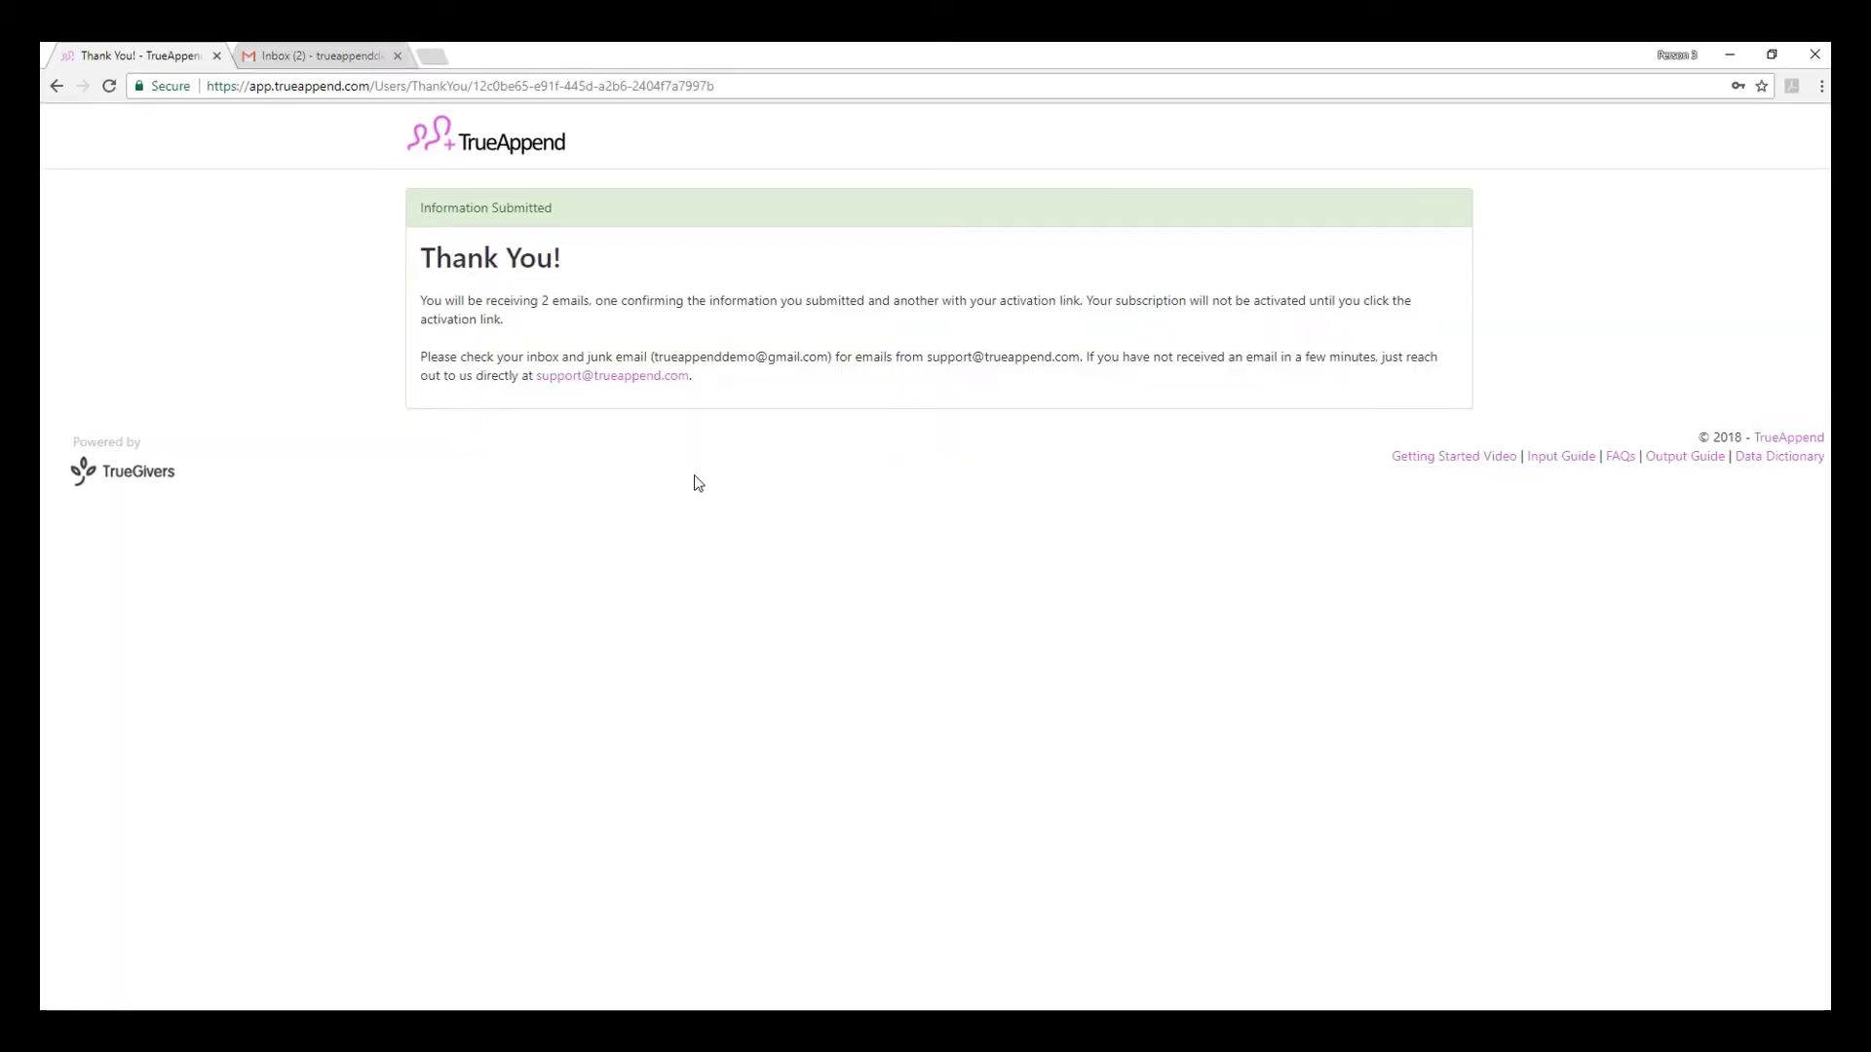
- In Gmail, open the newer activation email after the Welcome email and follow 'Activate and Login'
{"action": "left_click", "coordinate": [318, 60]}
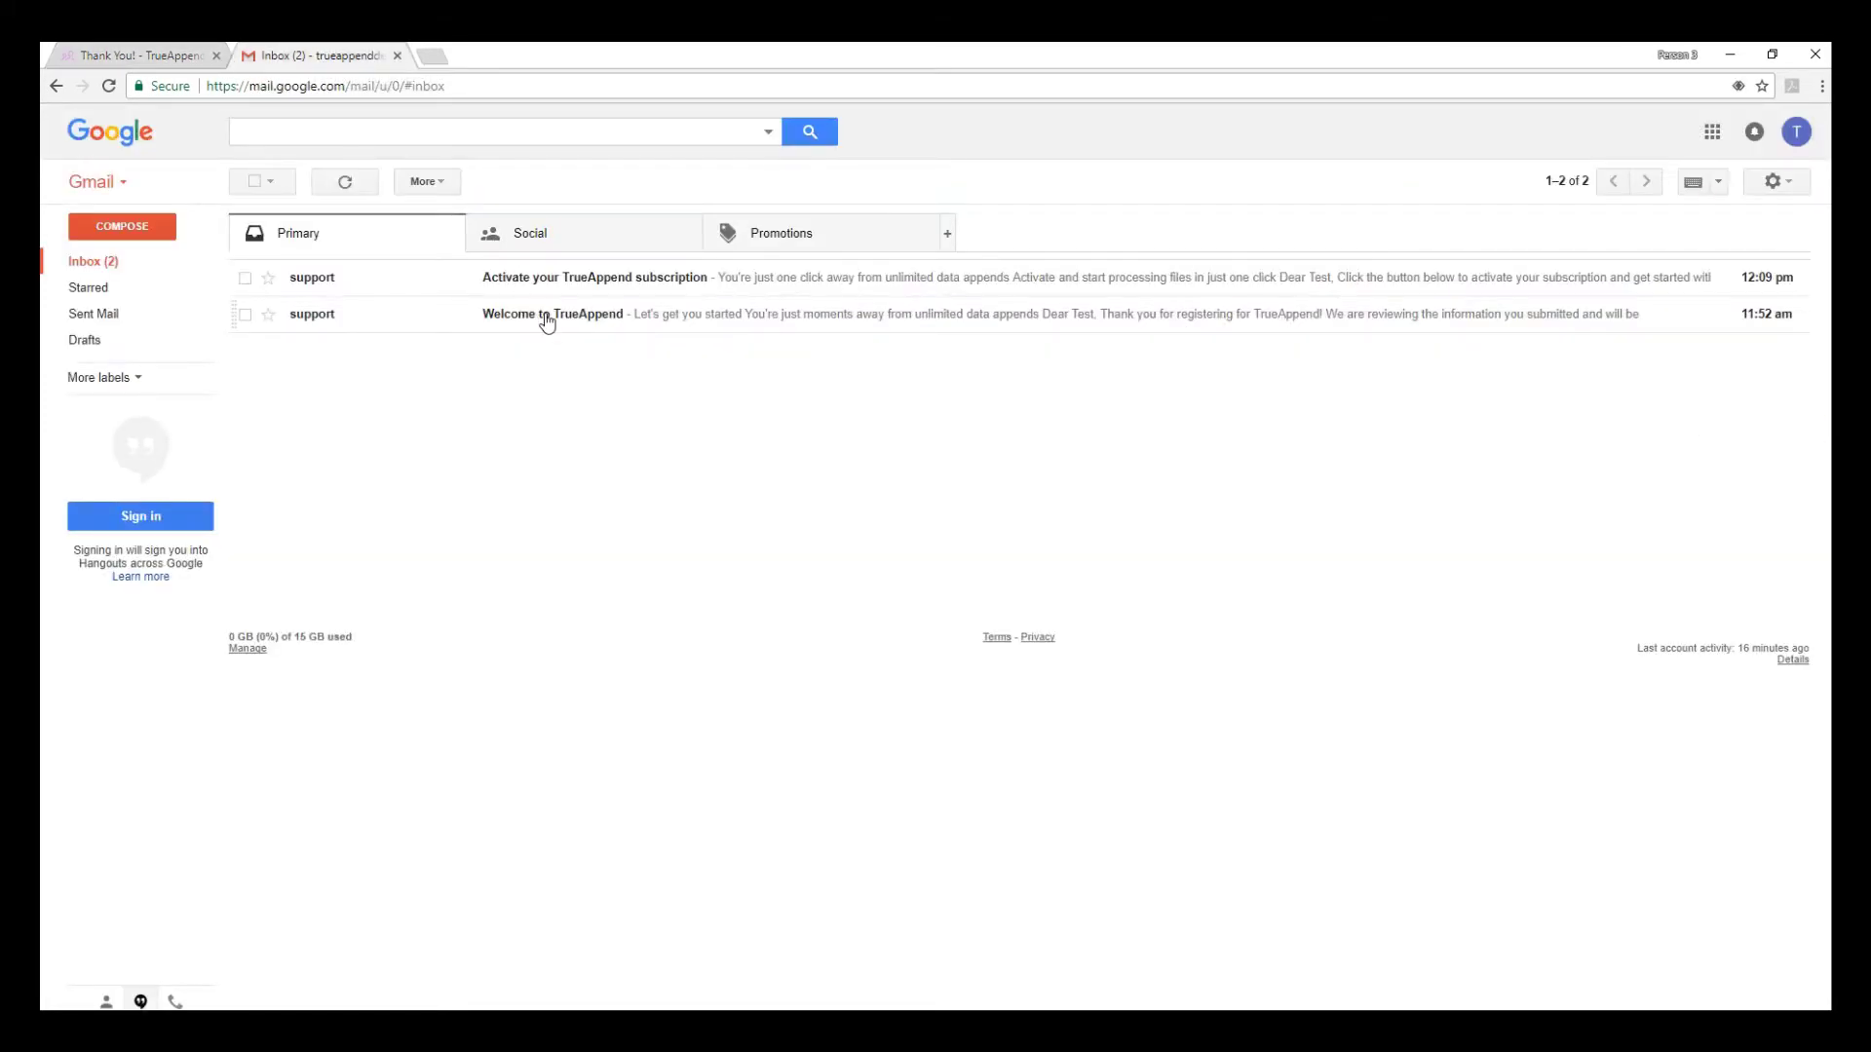
{"action": "left_click", "coordinate": [546, 314]}
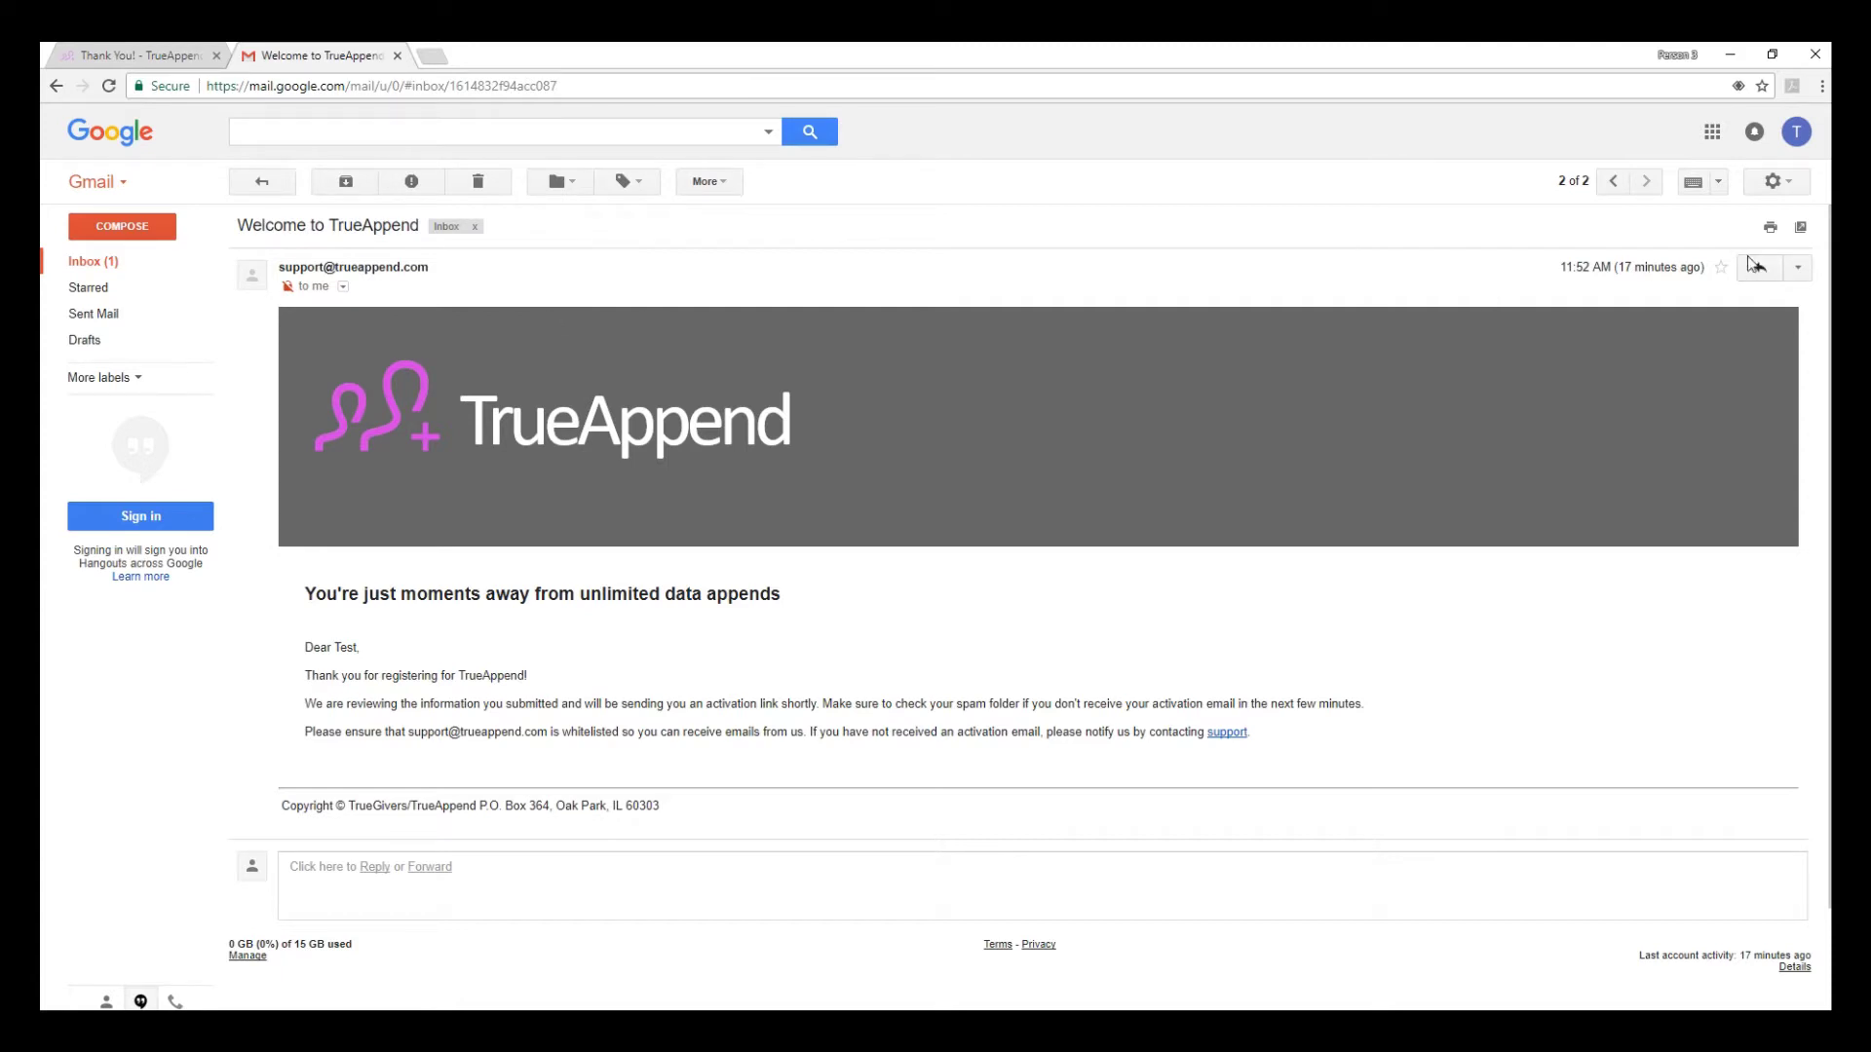
{"action": "left_click", "coordinate": [1619, 183]}
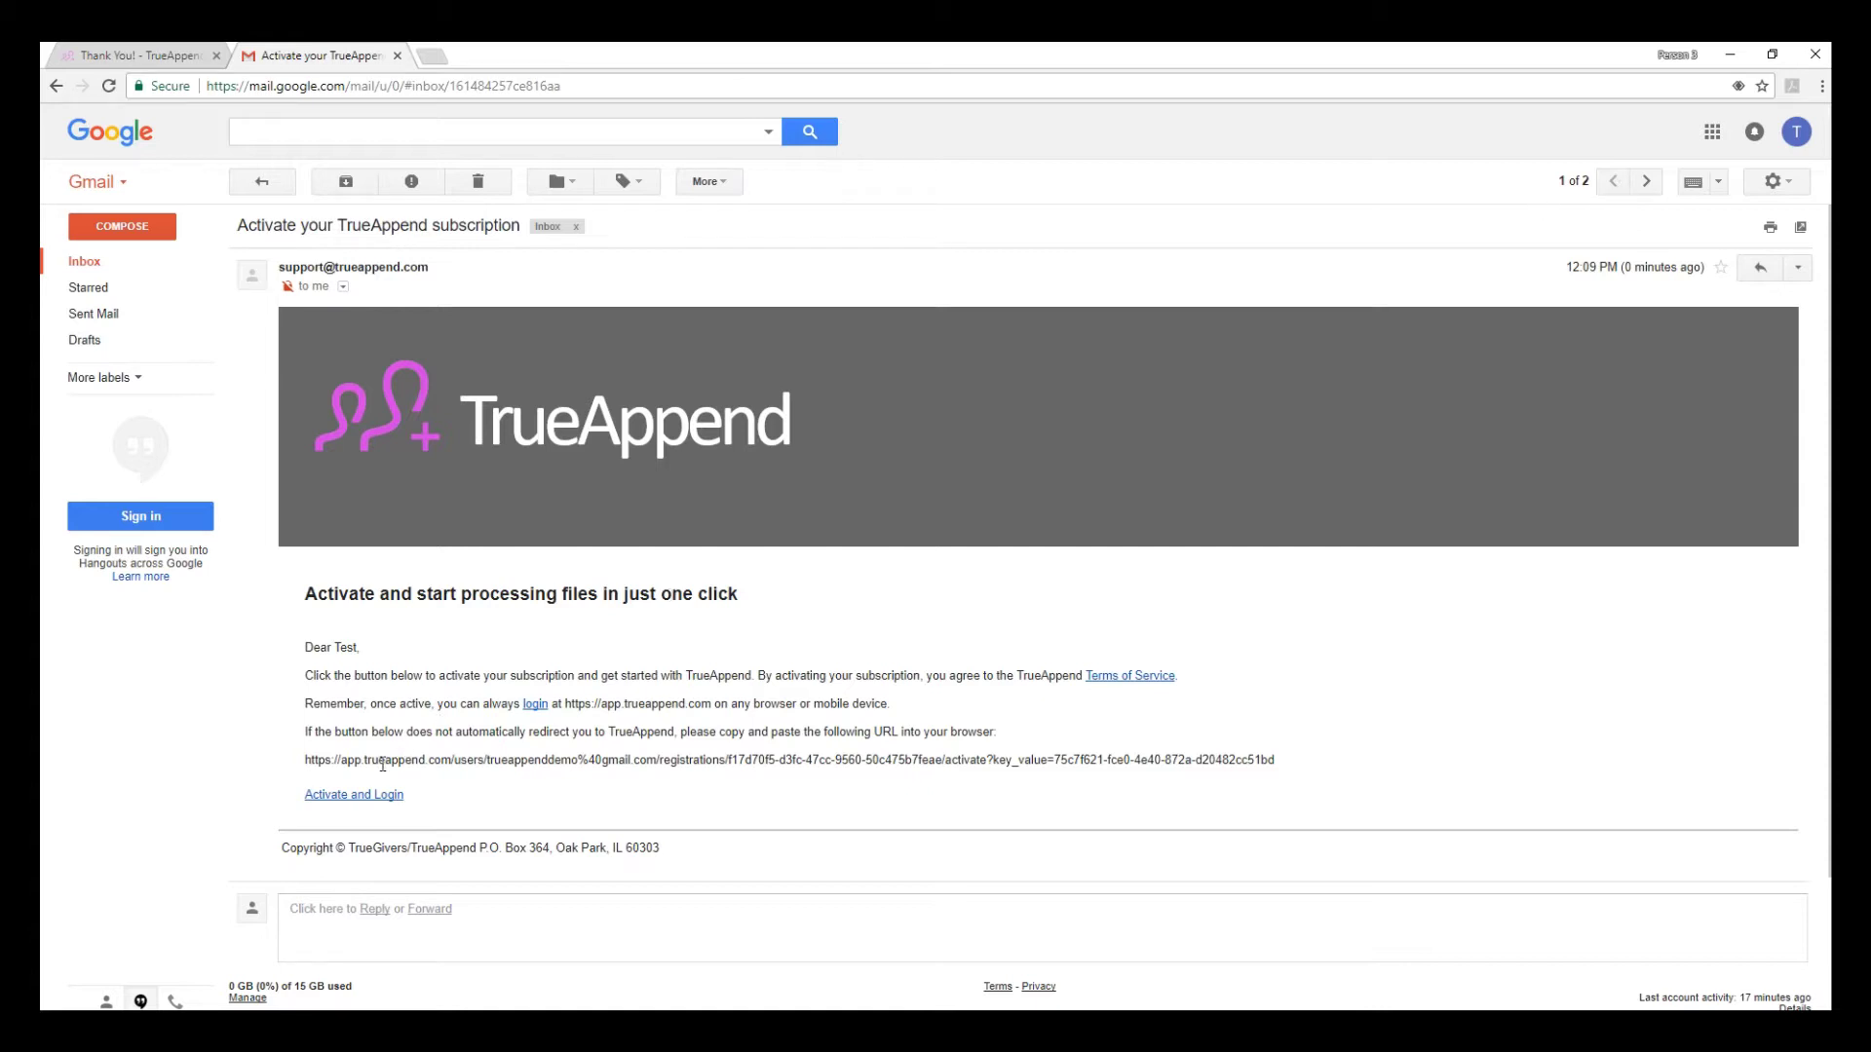
{"action": "left_click", "coordinate": [353, 801]}
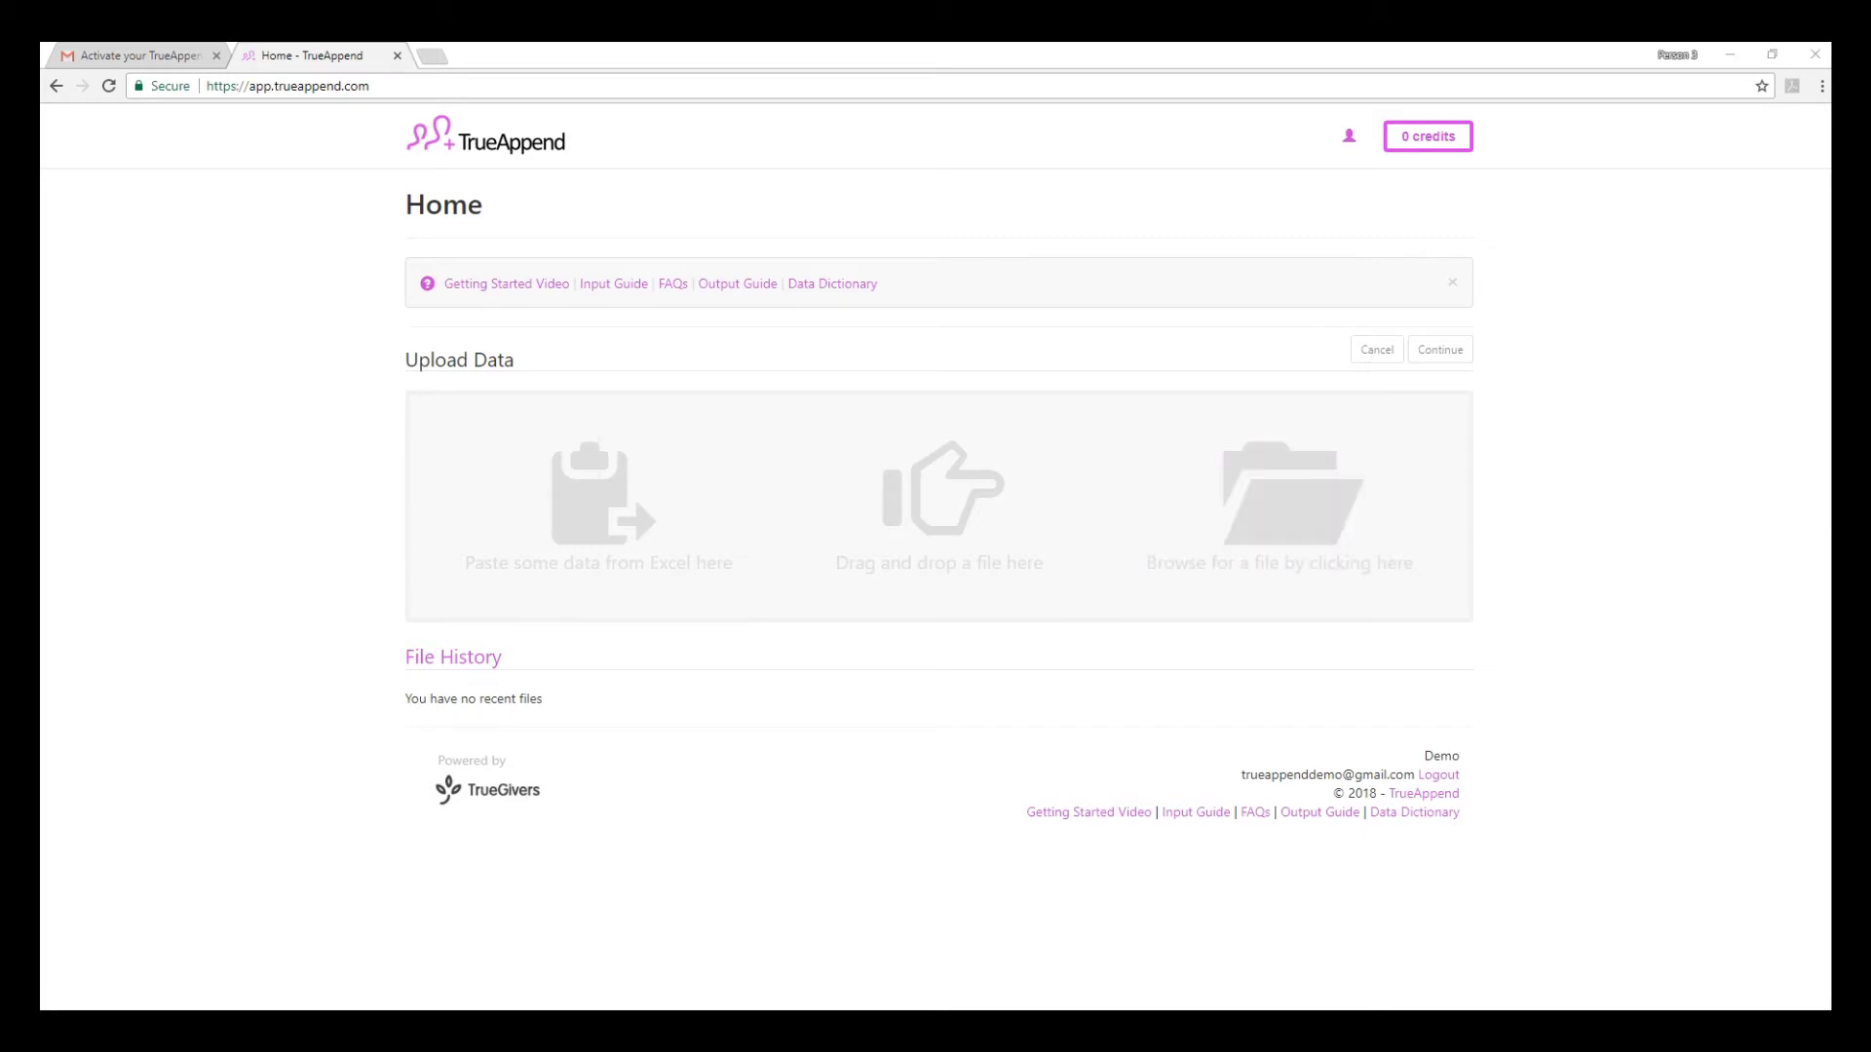
- Once the Home page loads, switch to the File Explorer folder holding Test_Demo_1.csv
{"action": "key", "text": "alt+Tab"}
- Drop Test_Demo_1.csv into Upload Data, review its name and address preview, and continue
{"action": "left_click_drag", "start_coordinate": [655, 834], "coordinate": [938, 565]}
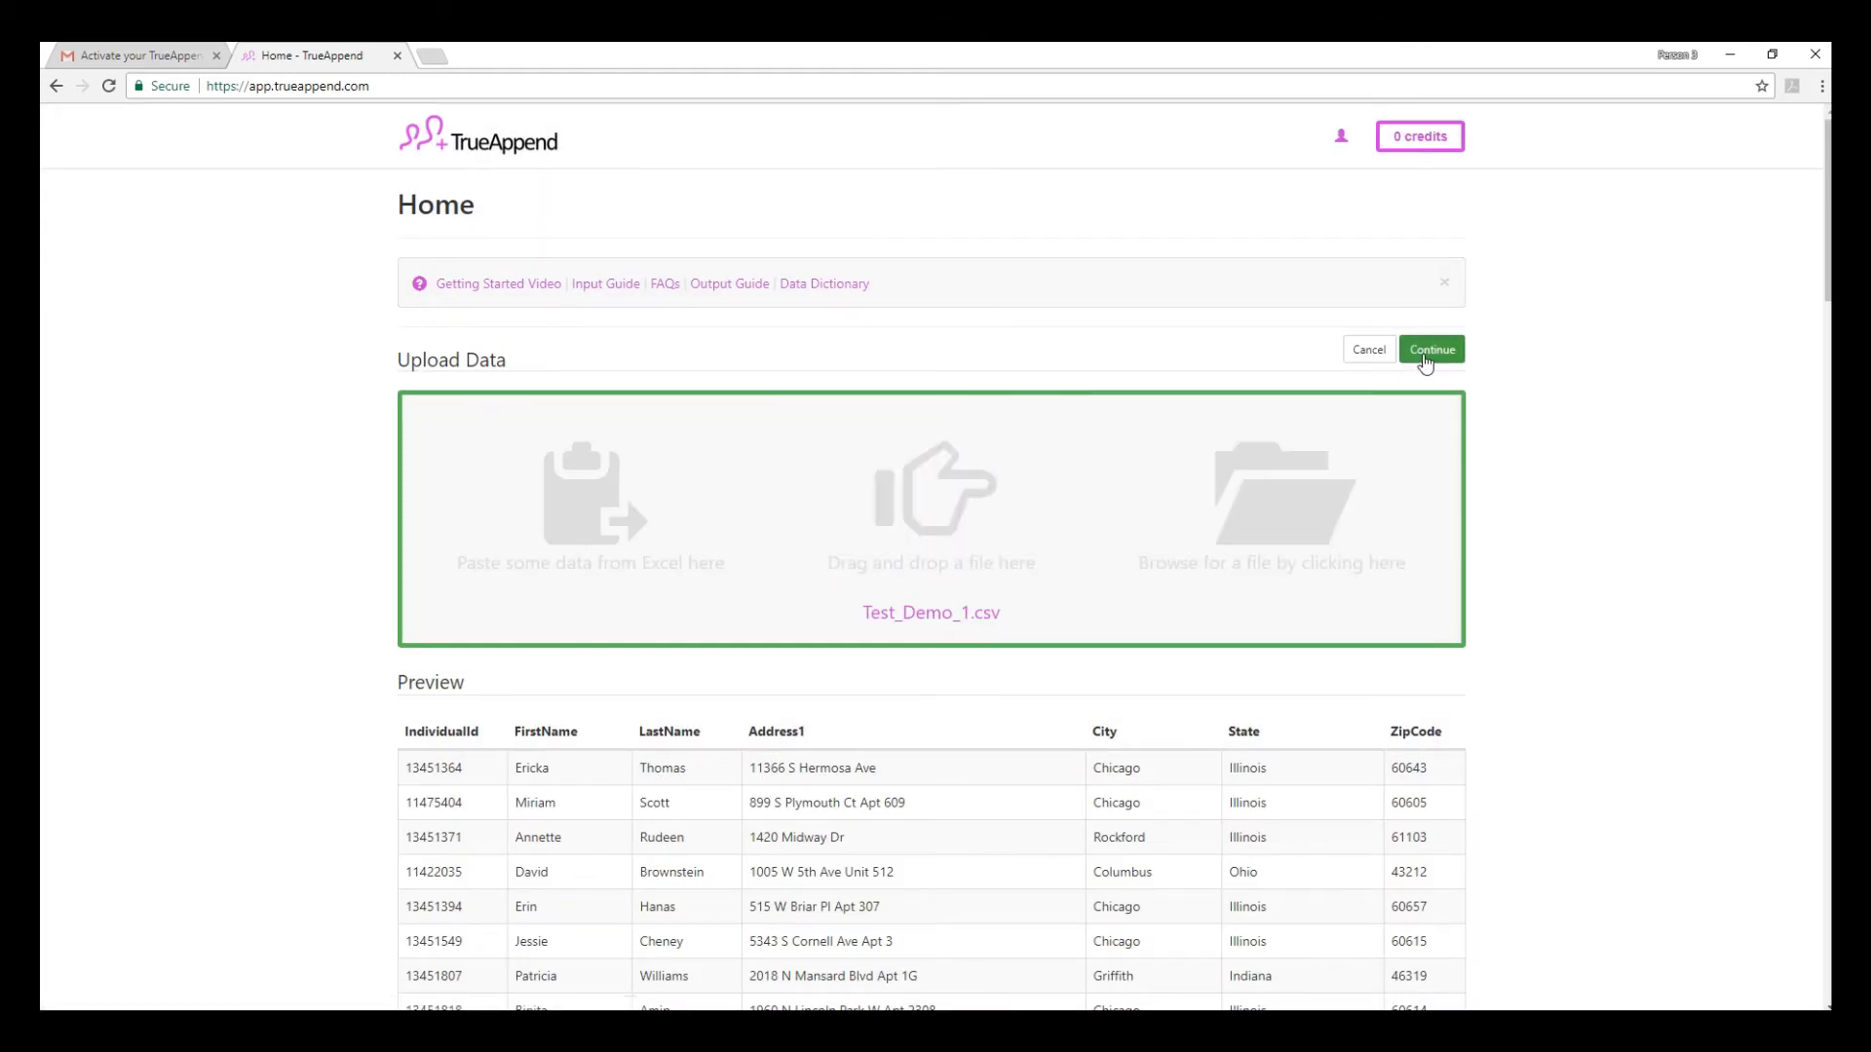
{"action": "scroll", "coordinate": [1628, 530], "scroll_direction": "down", "scroll_amount": 5}
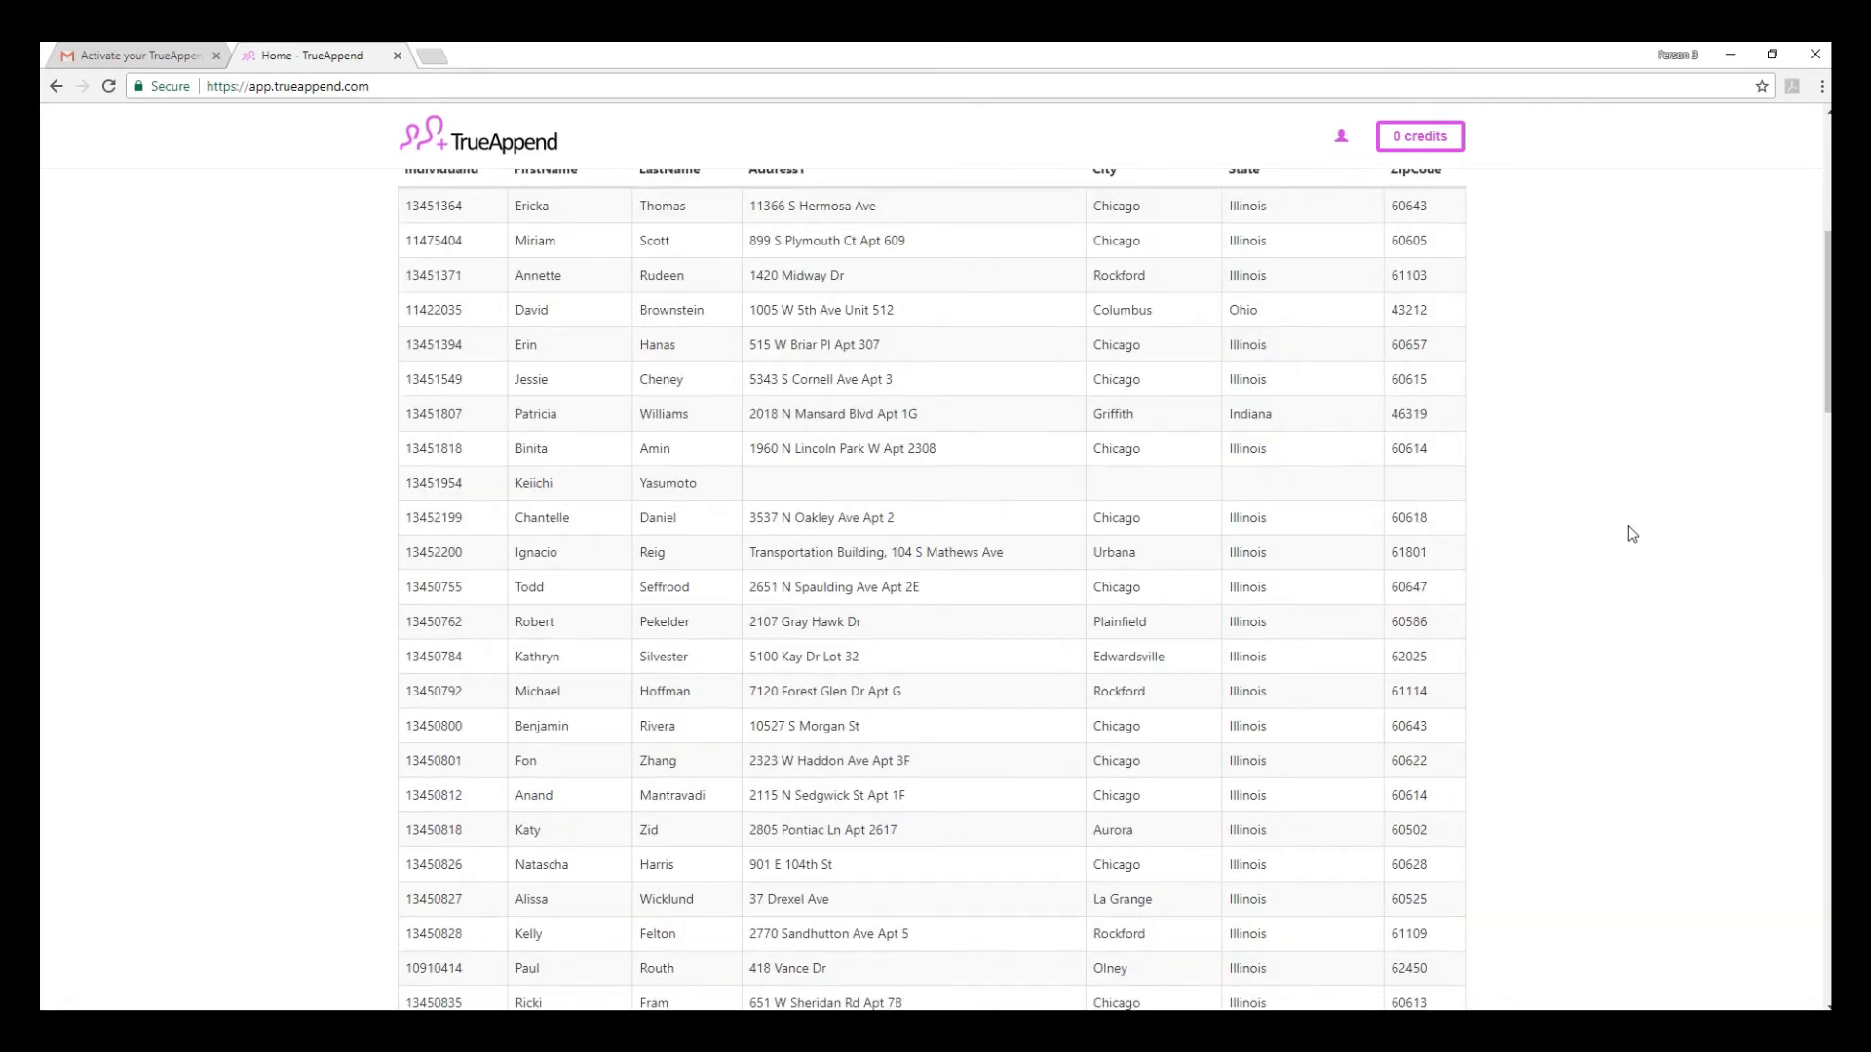
{"action": "scroll", "coordinate": [1628, 534], "scroll_direction": "up", "scroll_amount": 5}
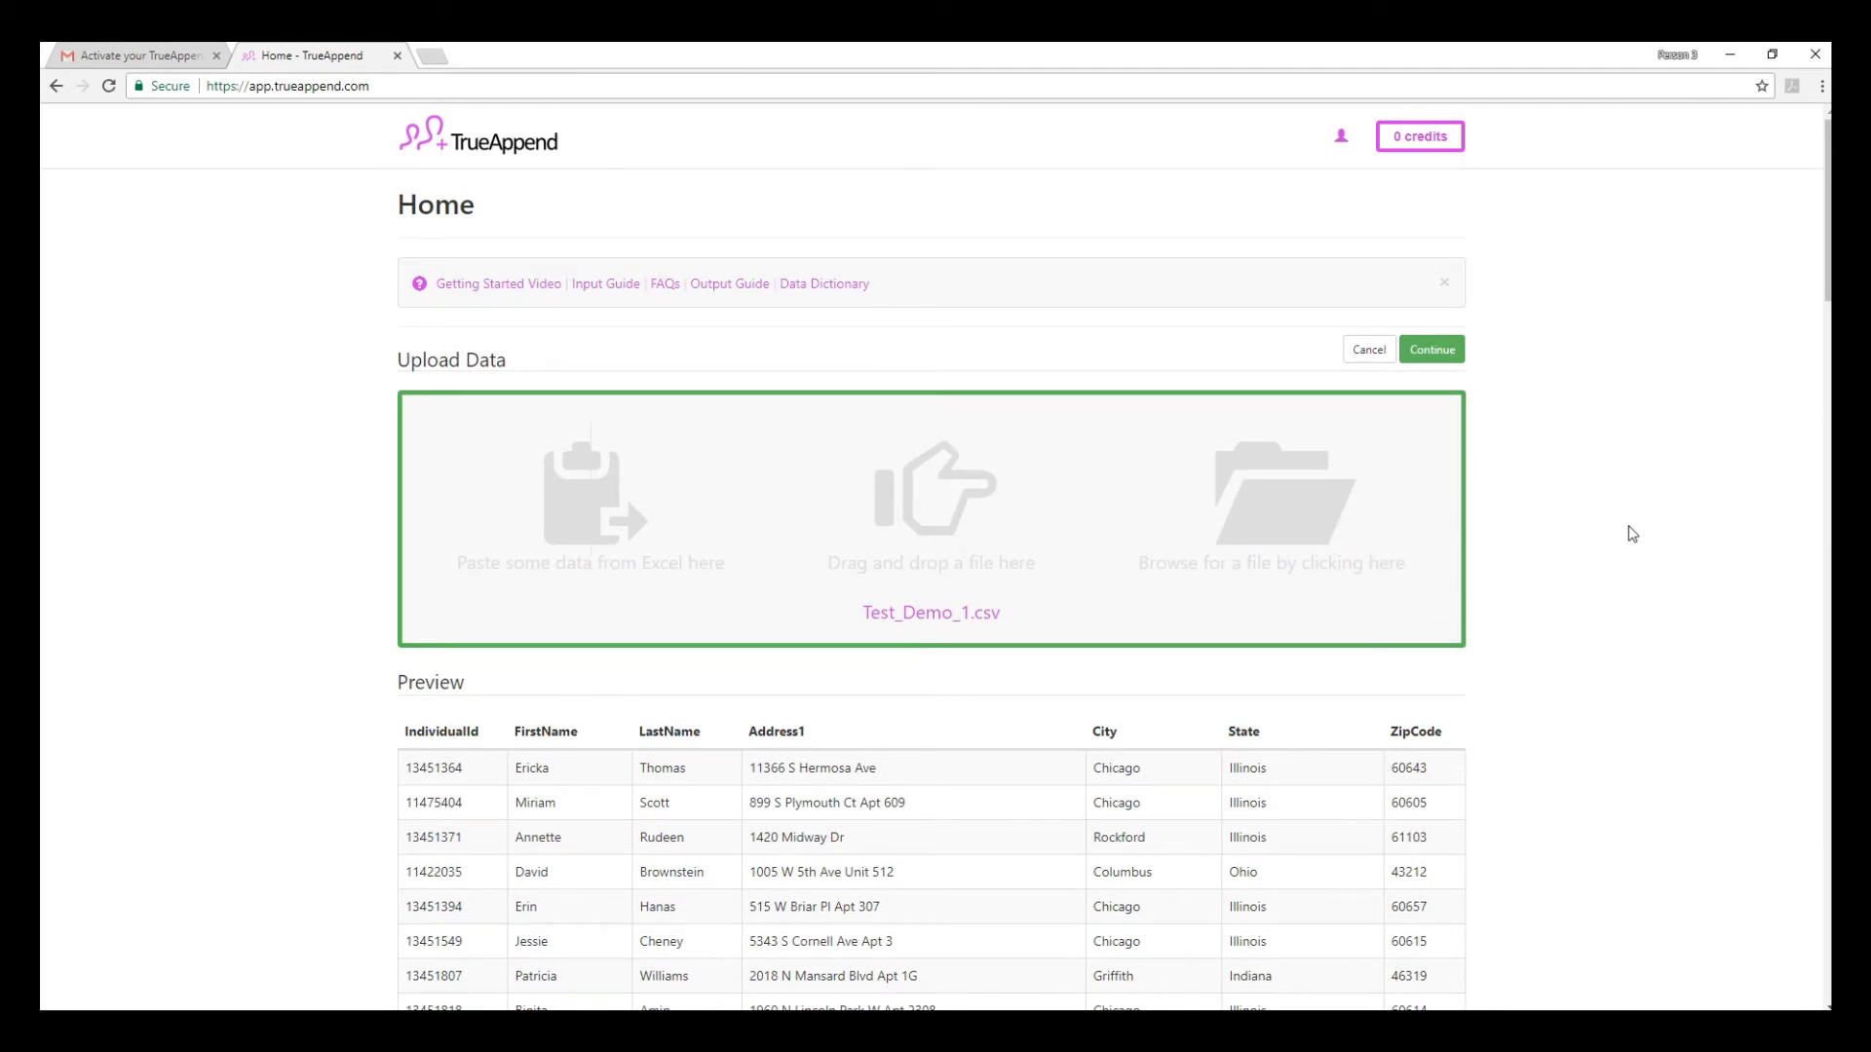
{"action": "left_click", "coordinate": [1432, 350]}
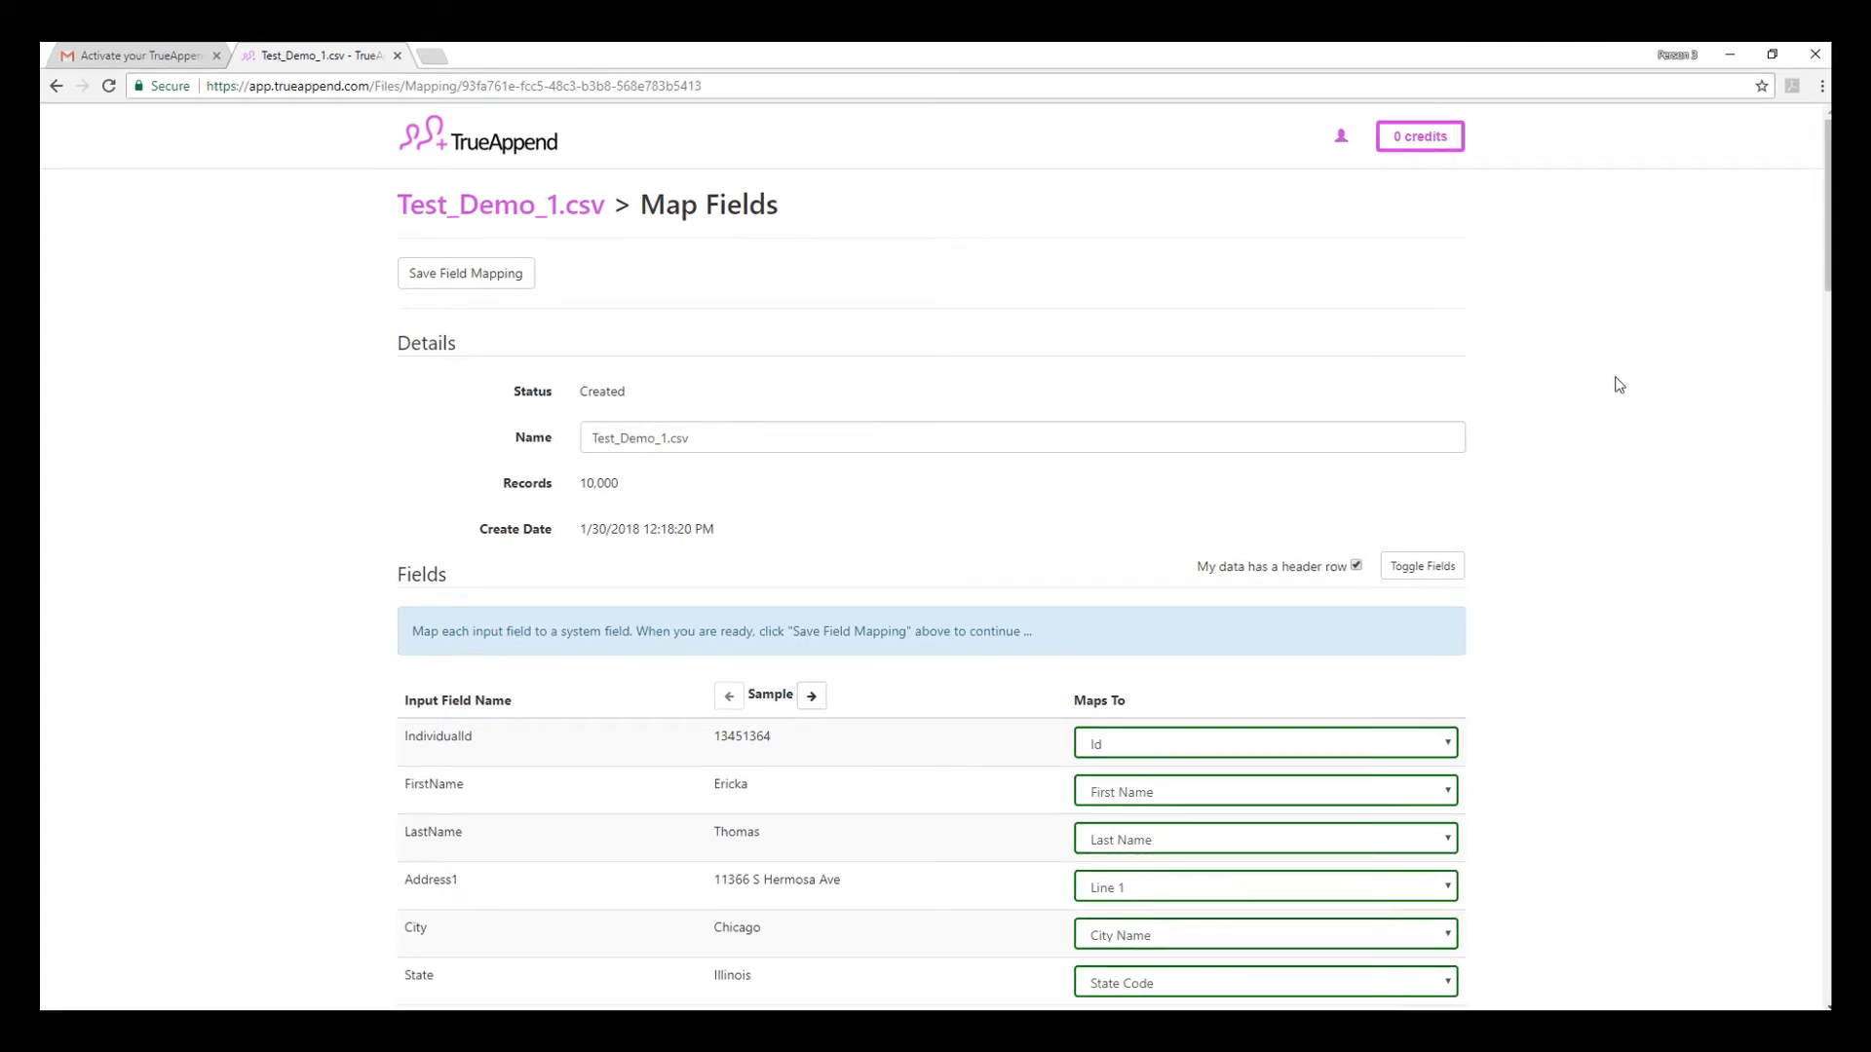
- Keep IndividualId mapped to Id and ZipCode to Postal Code, then save the field mapping
{"action": "scroll", "coordinate": [1619, 385], "scroll_direction": "down", "scroll_amount": 4}
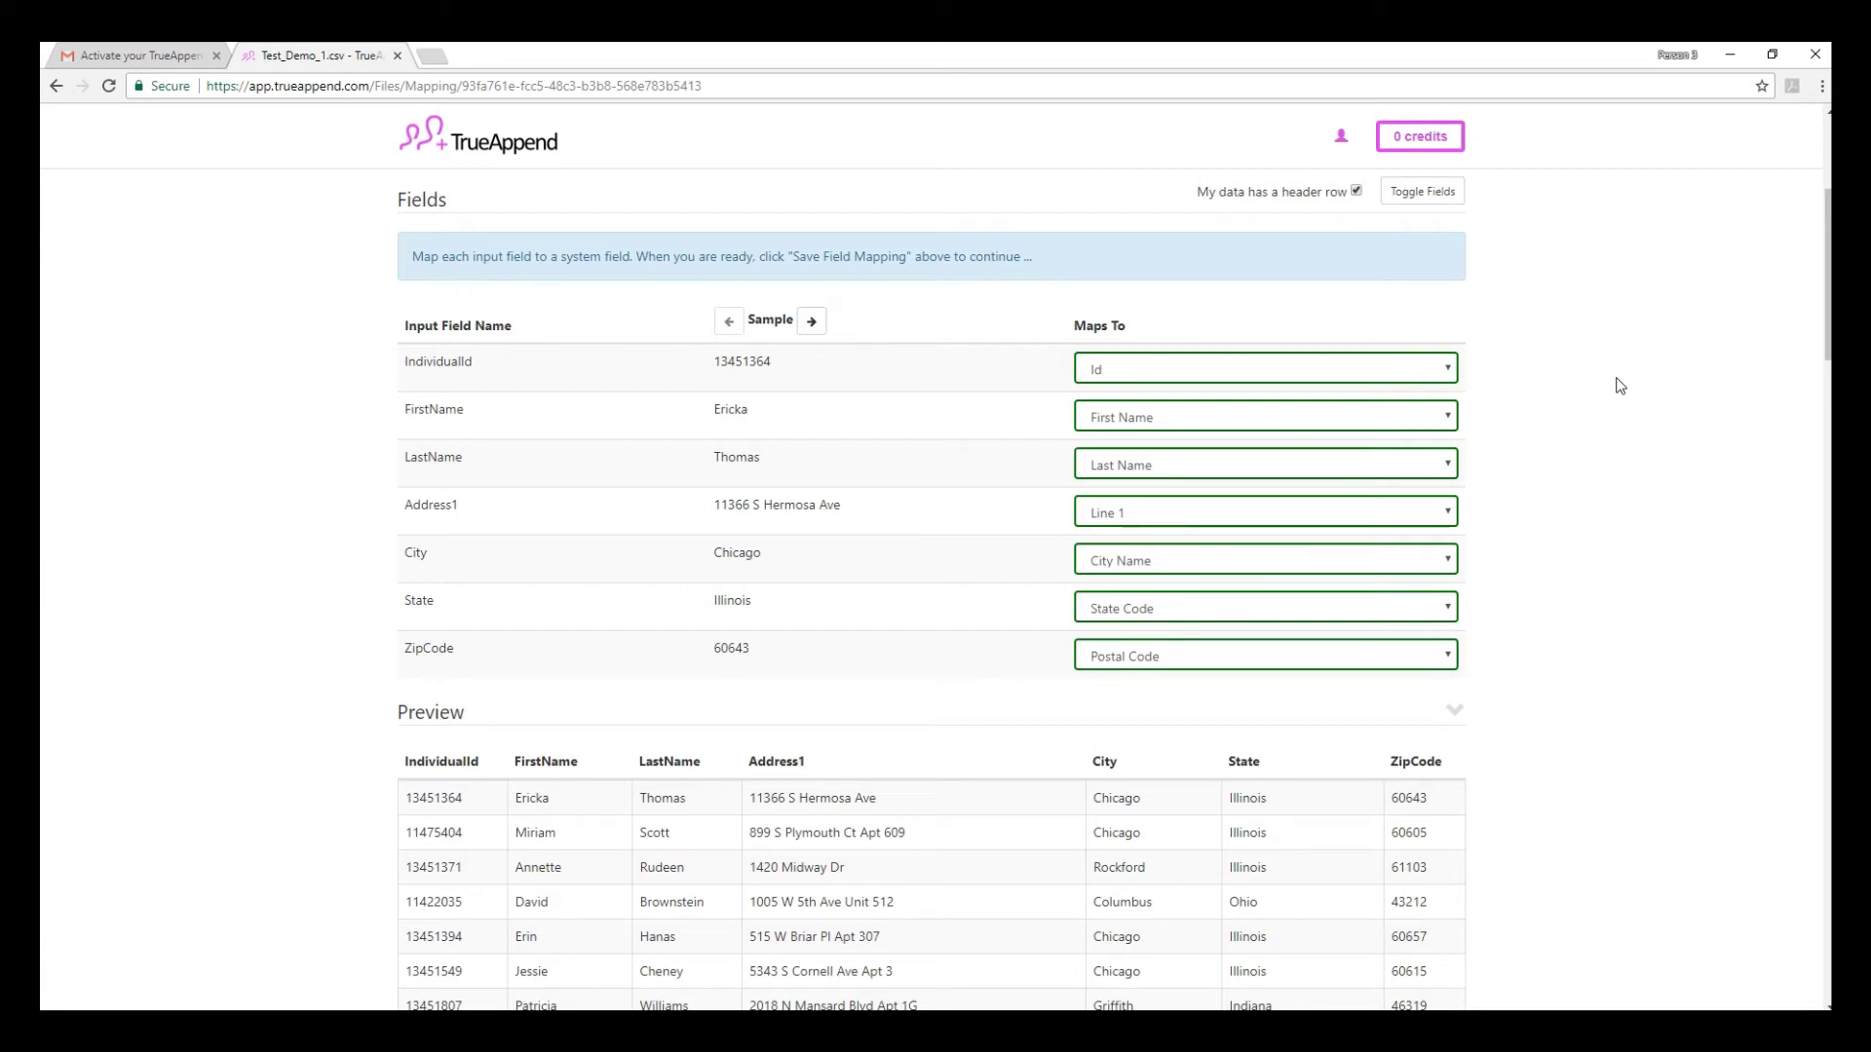
{"action": "left_click", "coordinate": [1442, 369]}
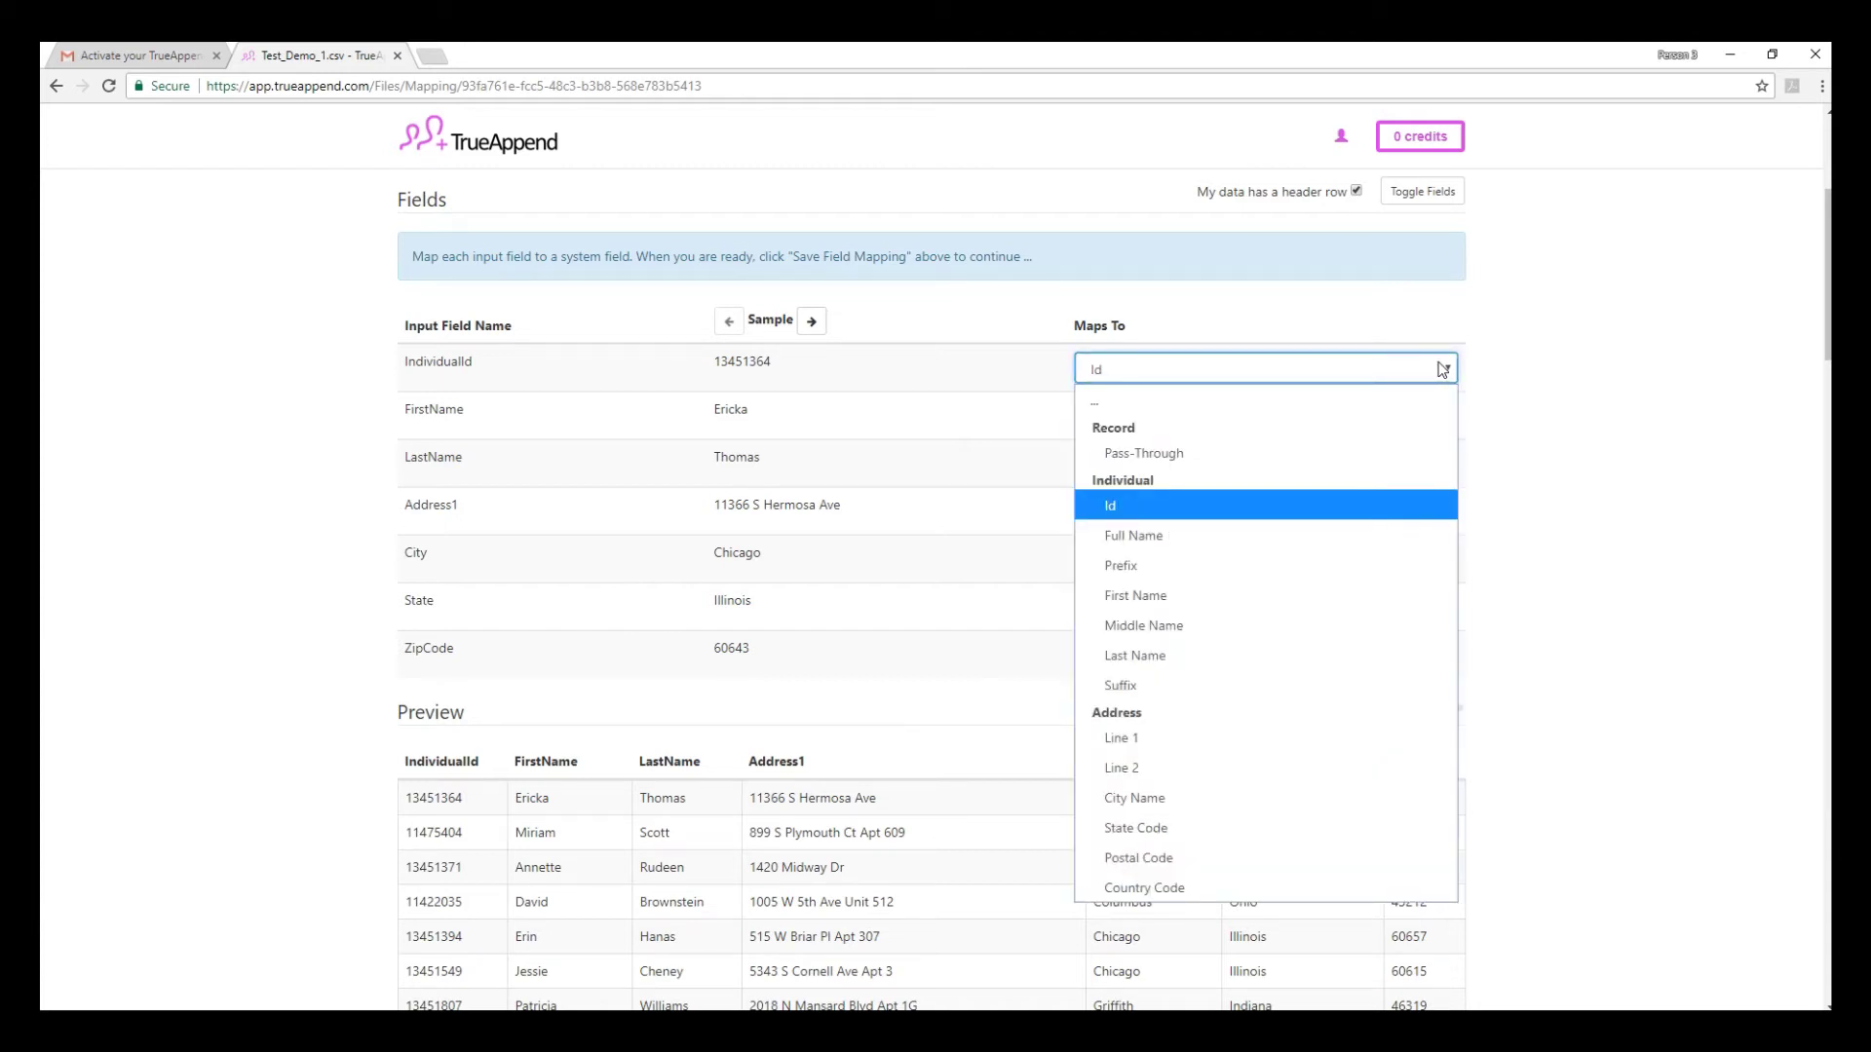
{"action": "left_click", "coordinate": [1442, 370]}
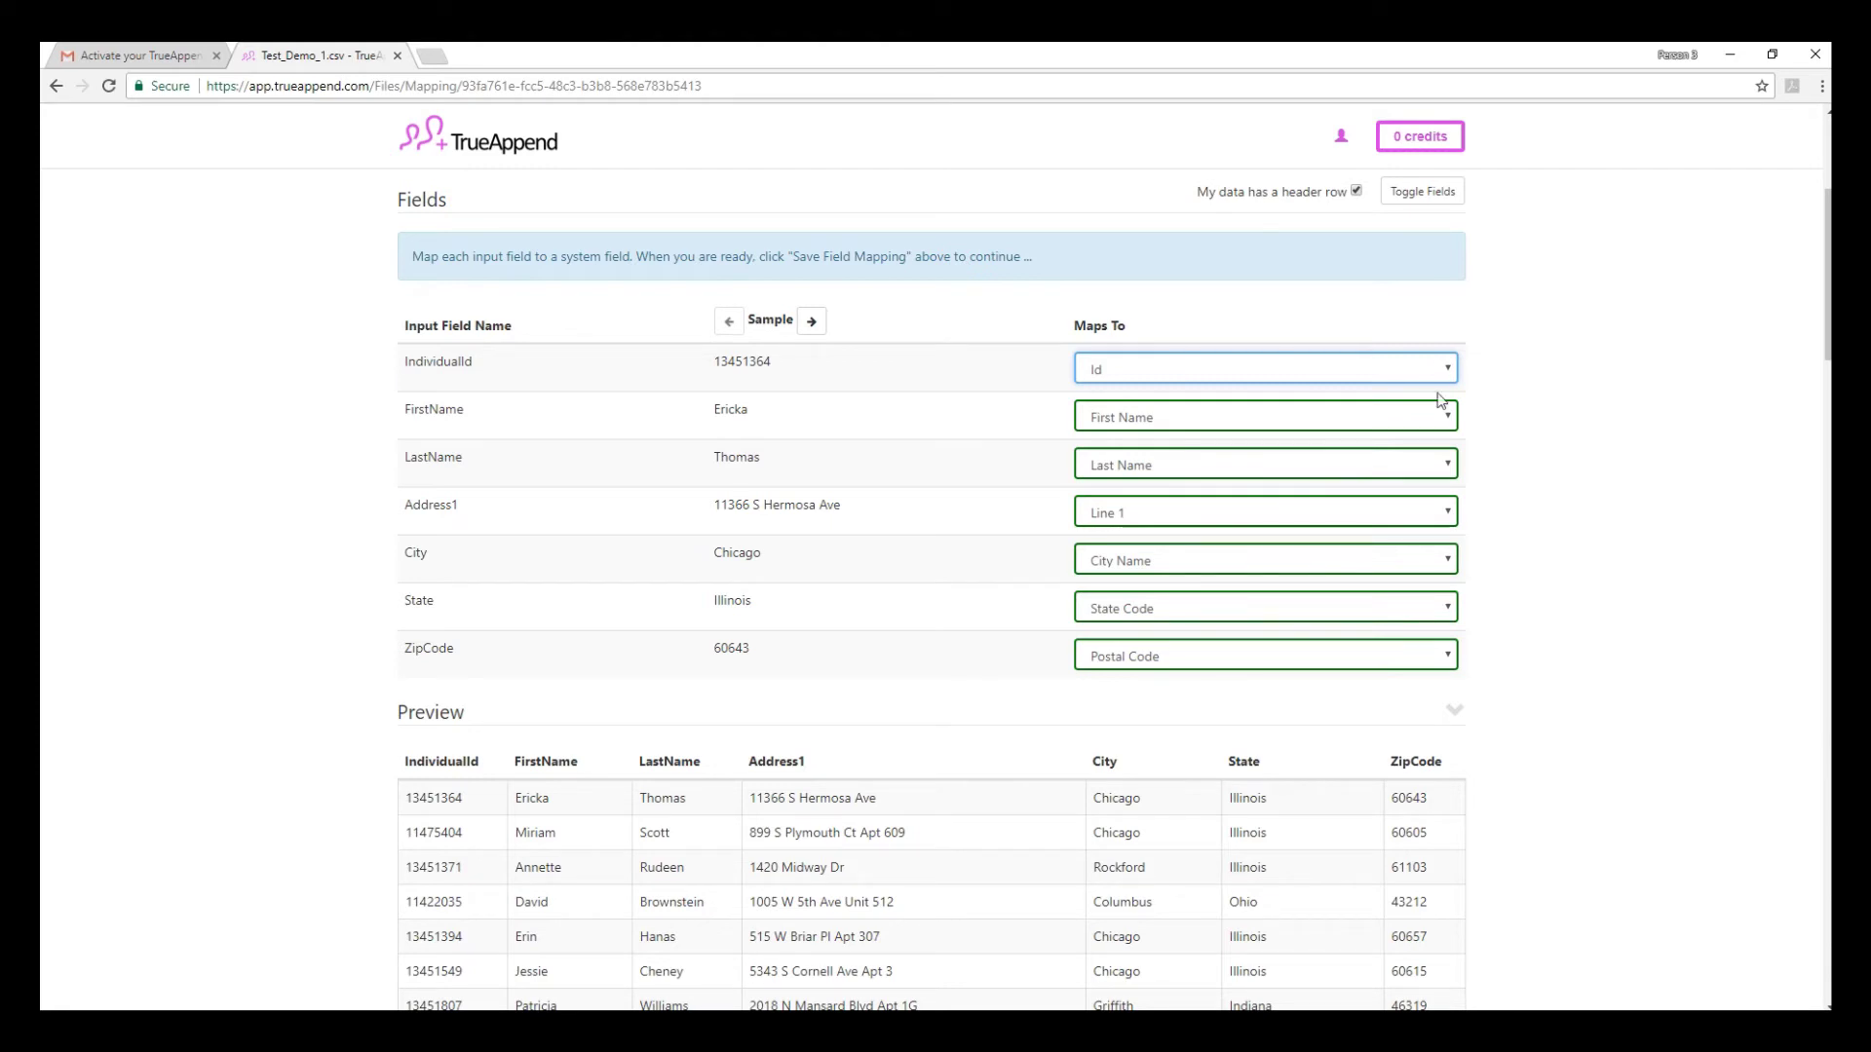
{"action": "left_click", "coordinate": [1437, 656]}
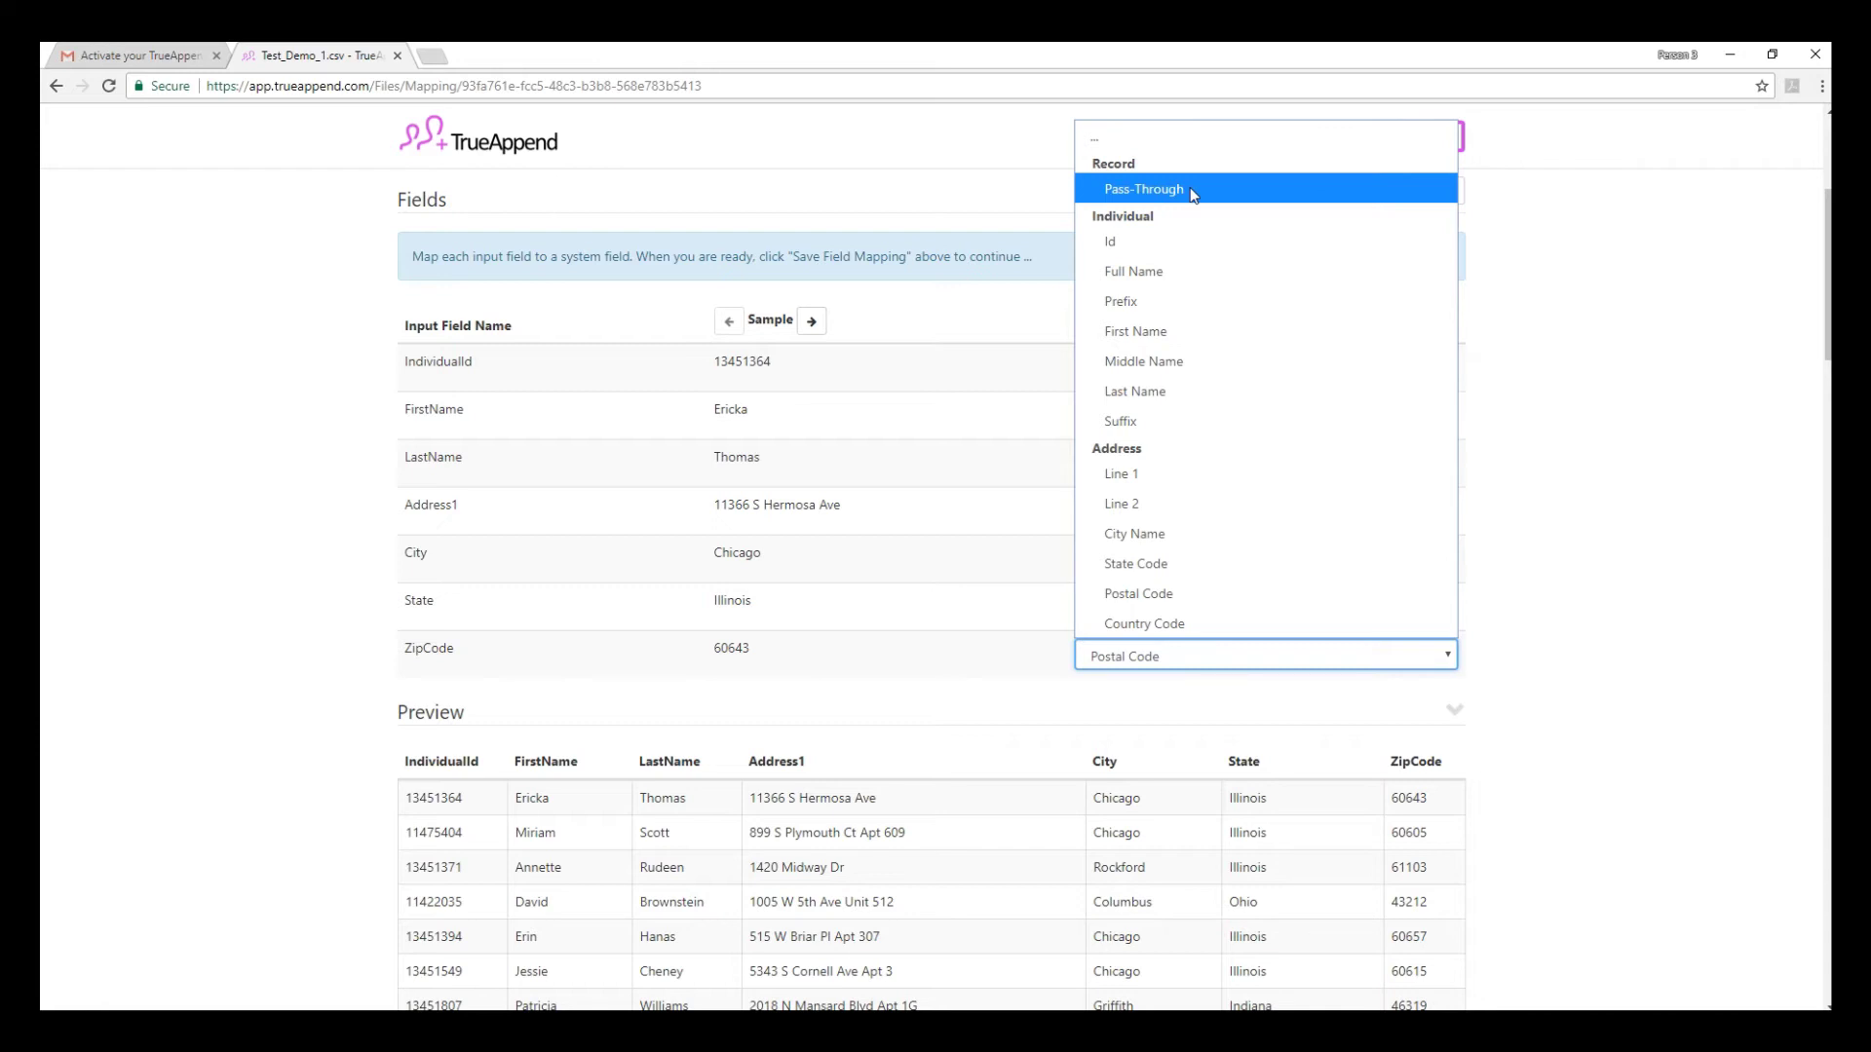
{"action": "left_click", "coordinate": [1690, 653]}
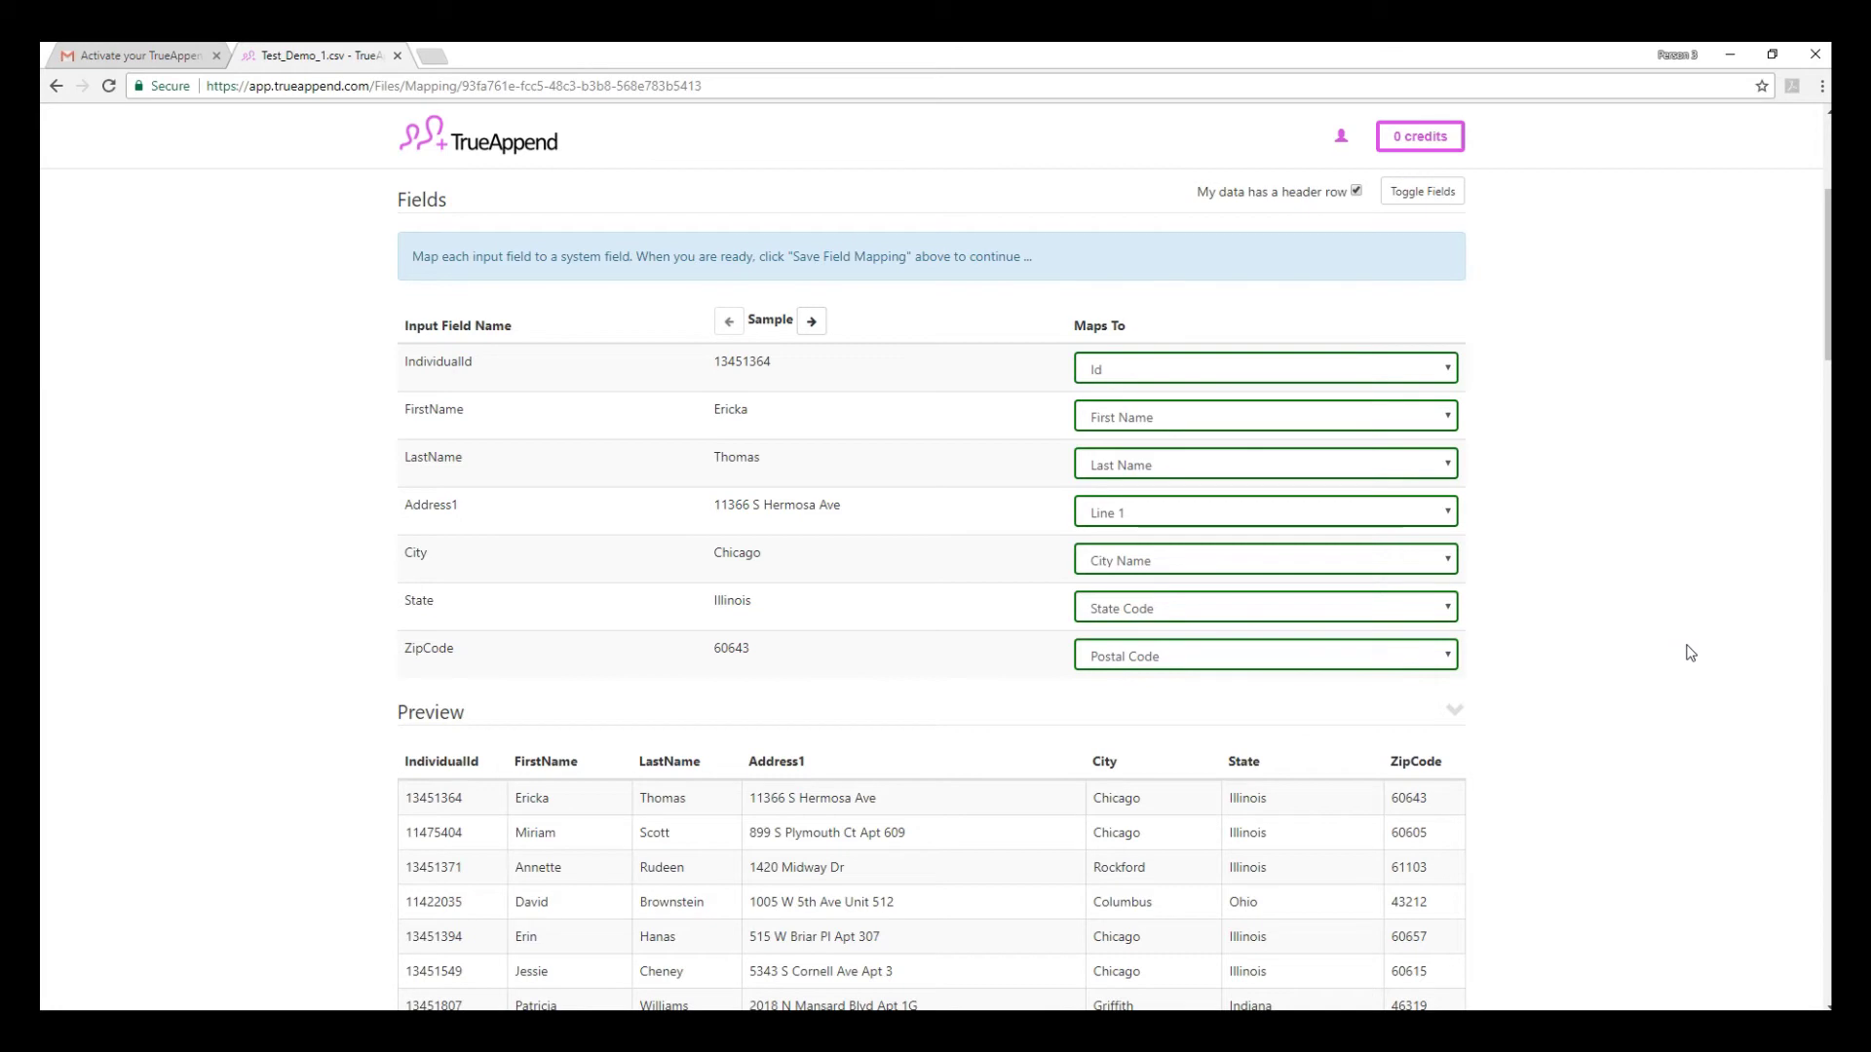
{"action": "scroll", "coordinate": [1690, 653], "scroll_direction": "up", "scroll_amount": 4}
{"action": "left_click", "coordinate": [441, 282]}
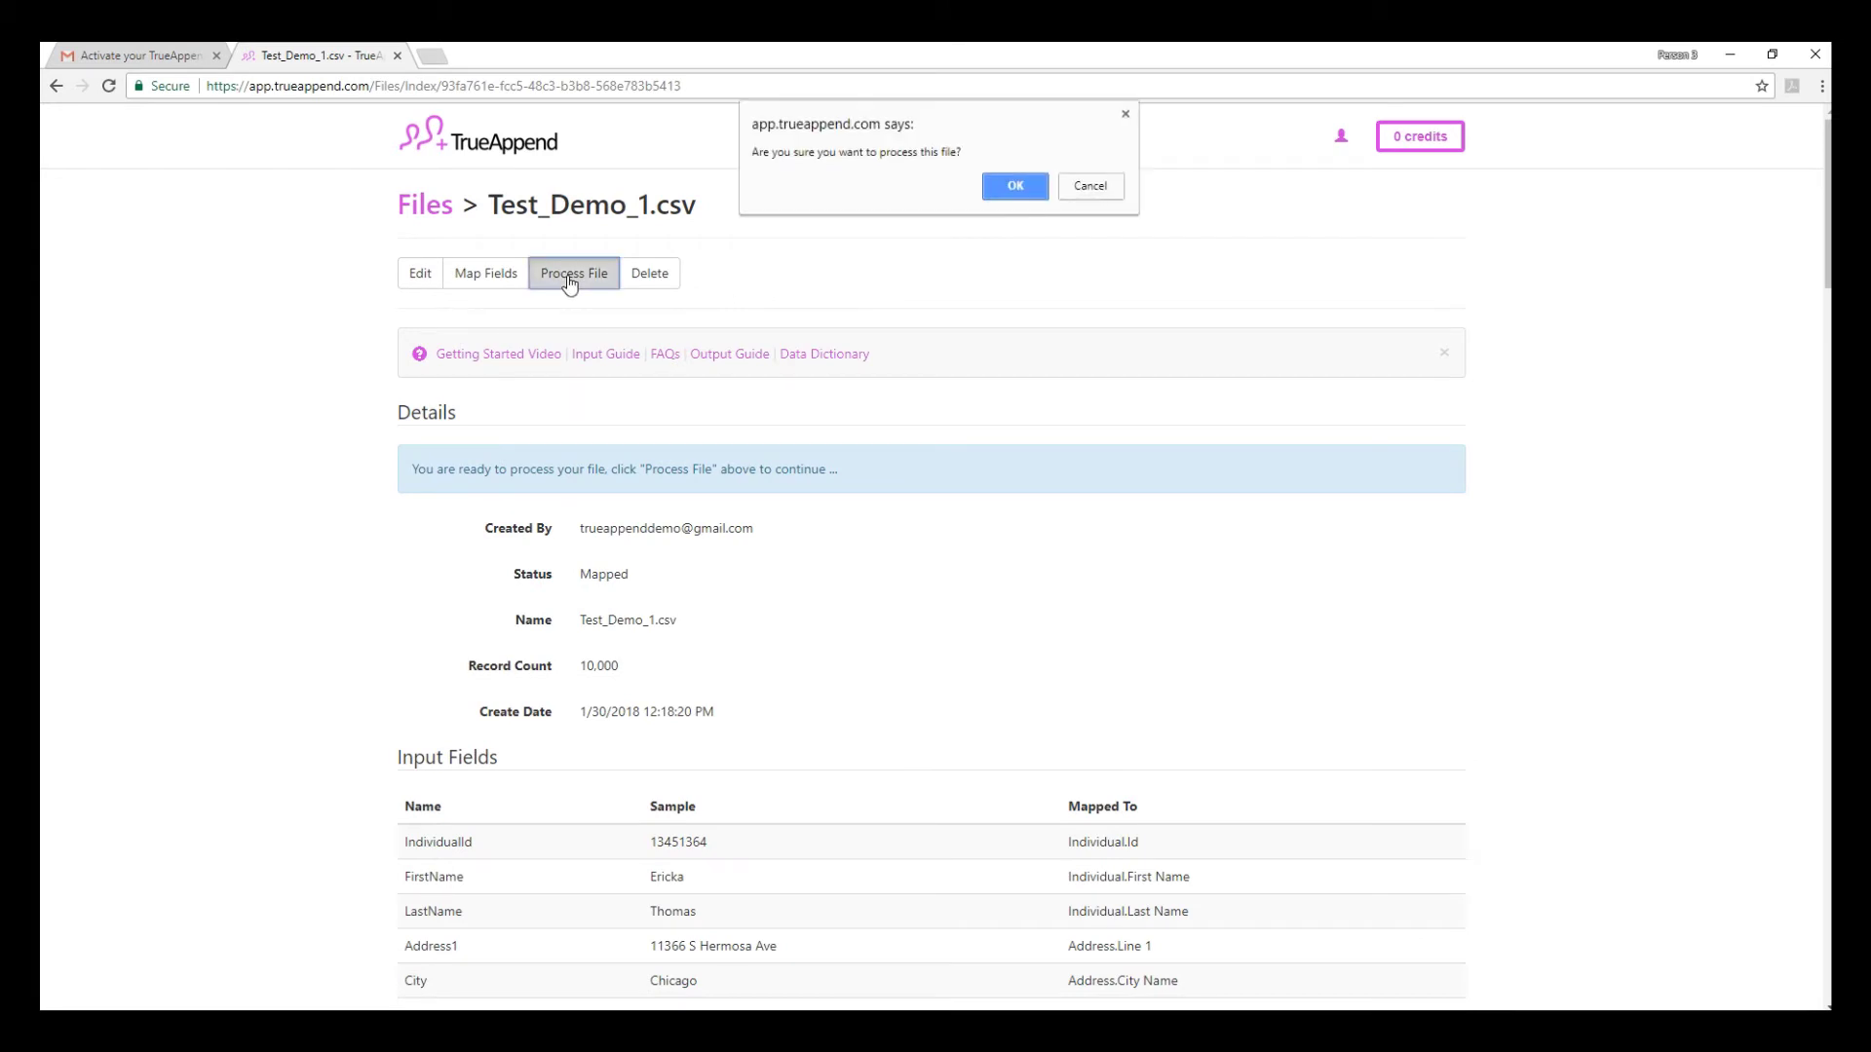
- Confirm processing Test_Demo_1.csv and let its status reach Completed
{"action": "left_click", "coordinate": [1039, 195]}
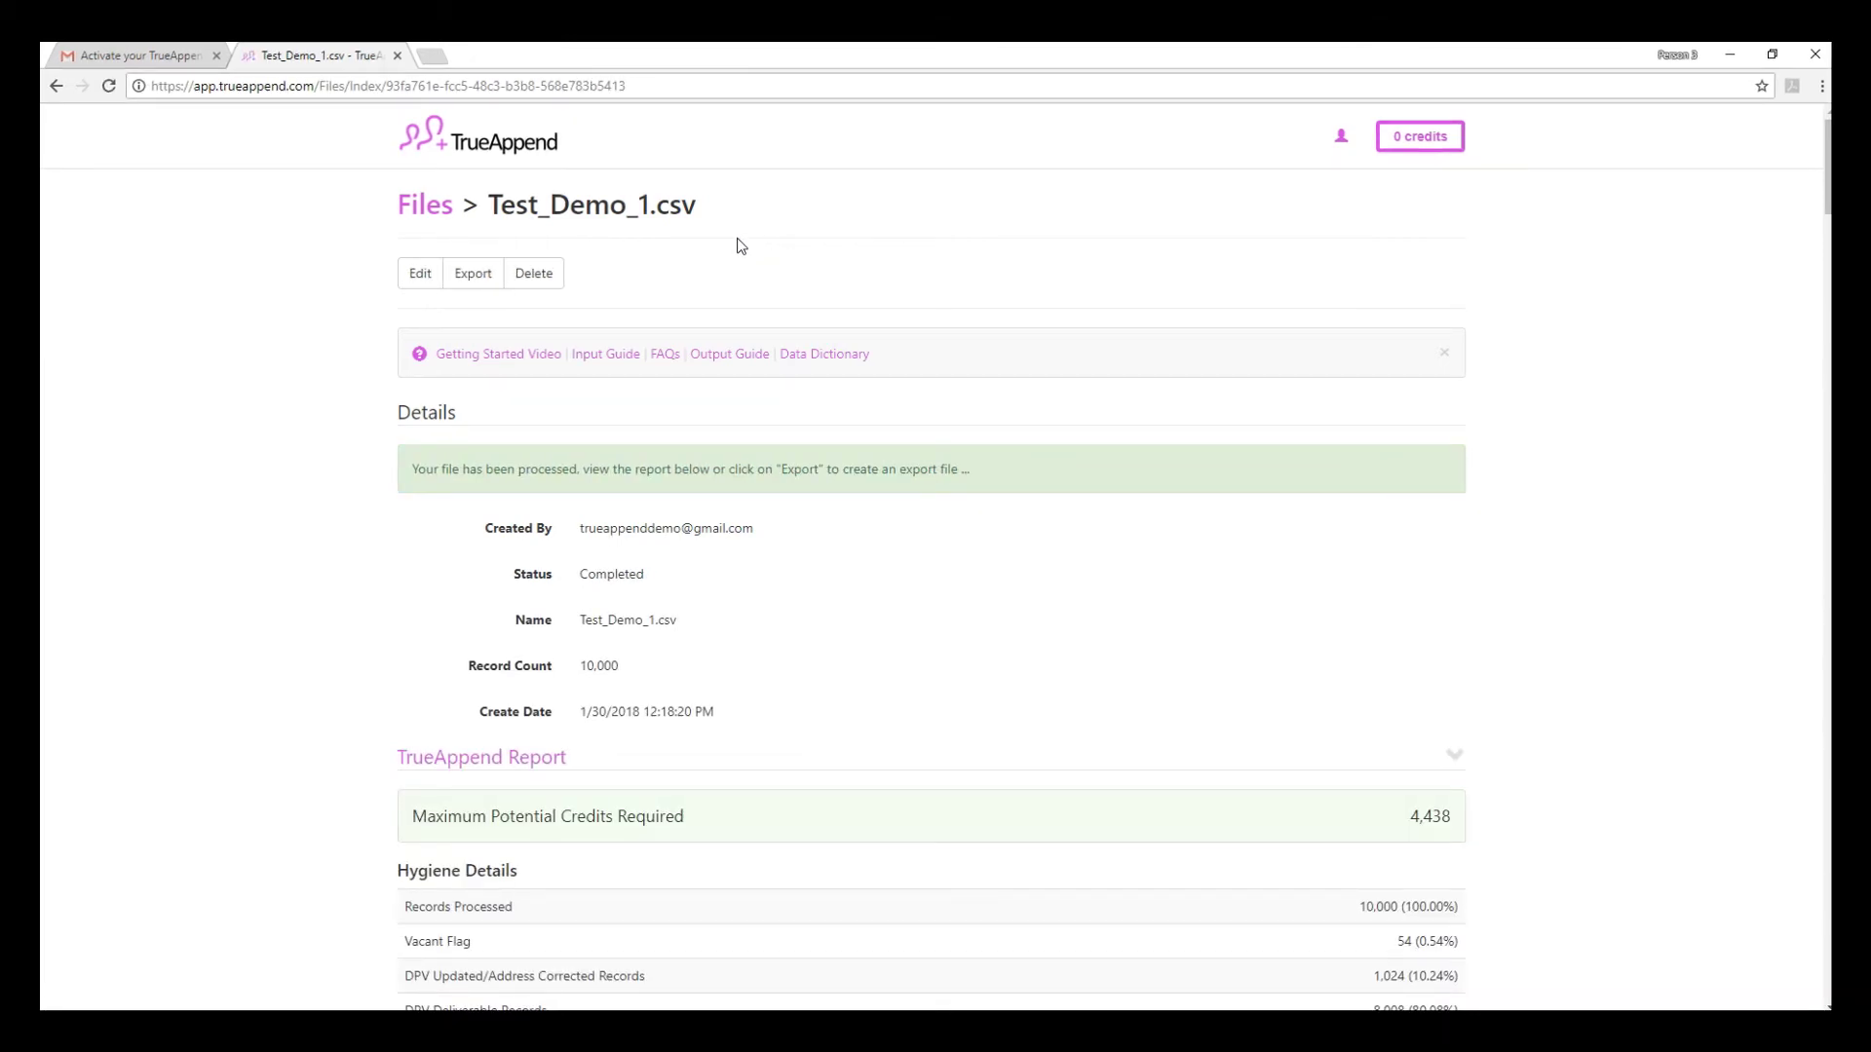
{"action": "scroll", "coordinate": [741, 249], "scroll_direction": "down", "scroll_amount": 6}
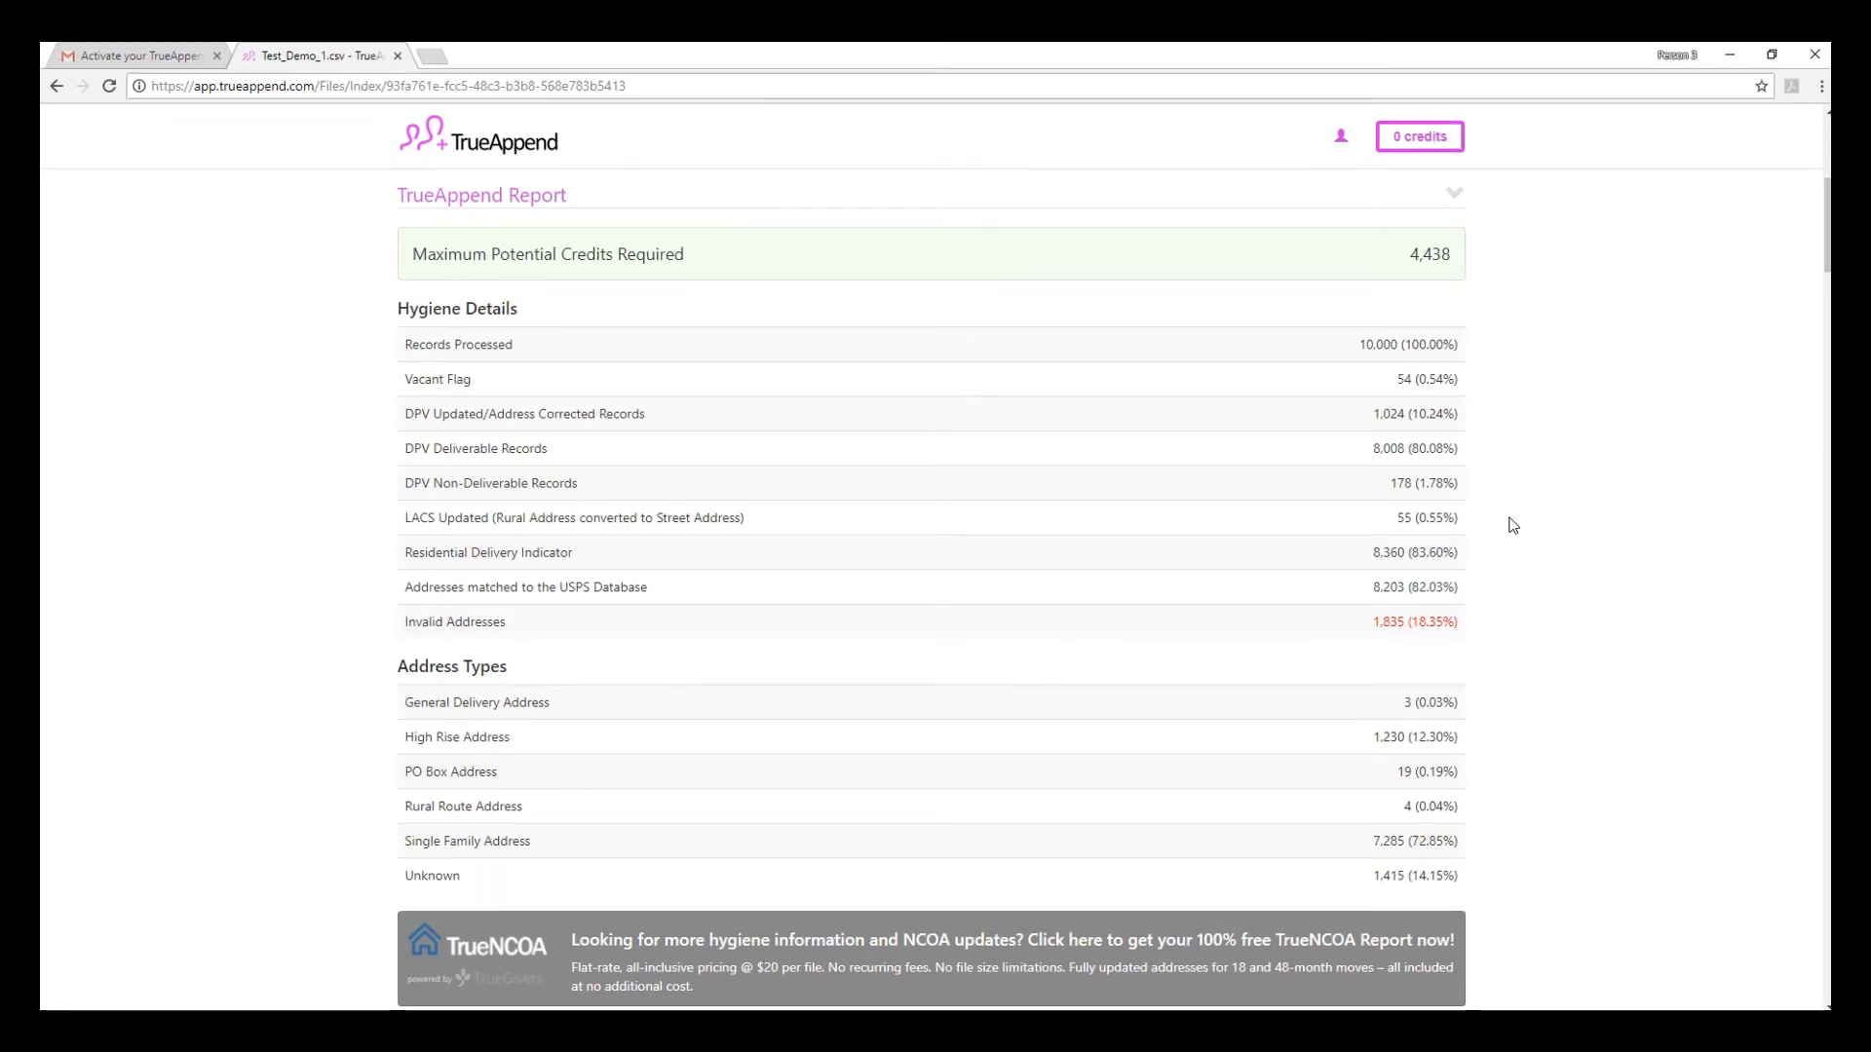
{"action": "scroll", "coordinate": [1510, 519], "scroll_direction": "down", "scroll_amount": 9}
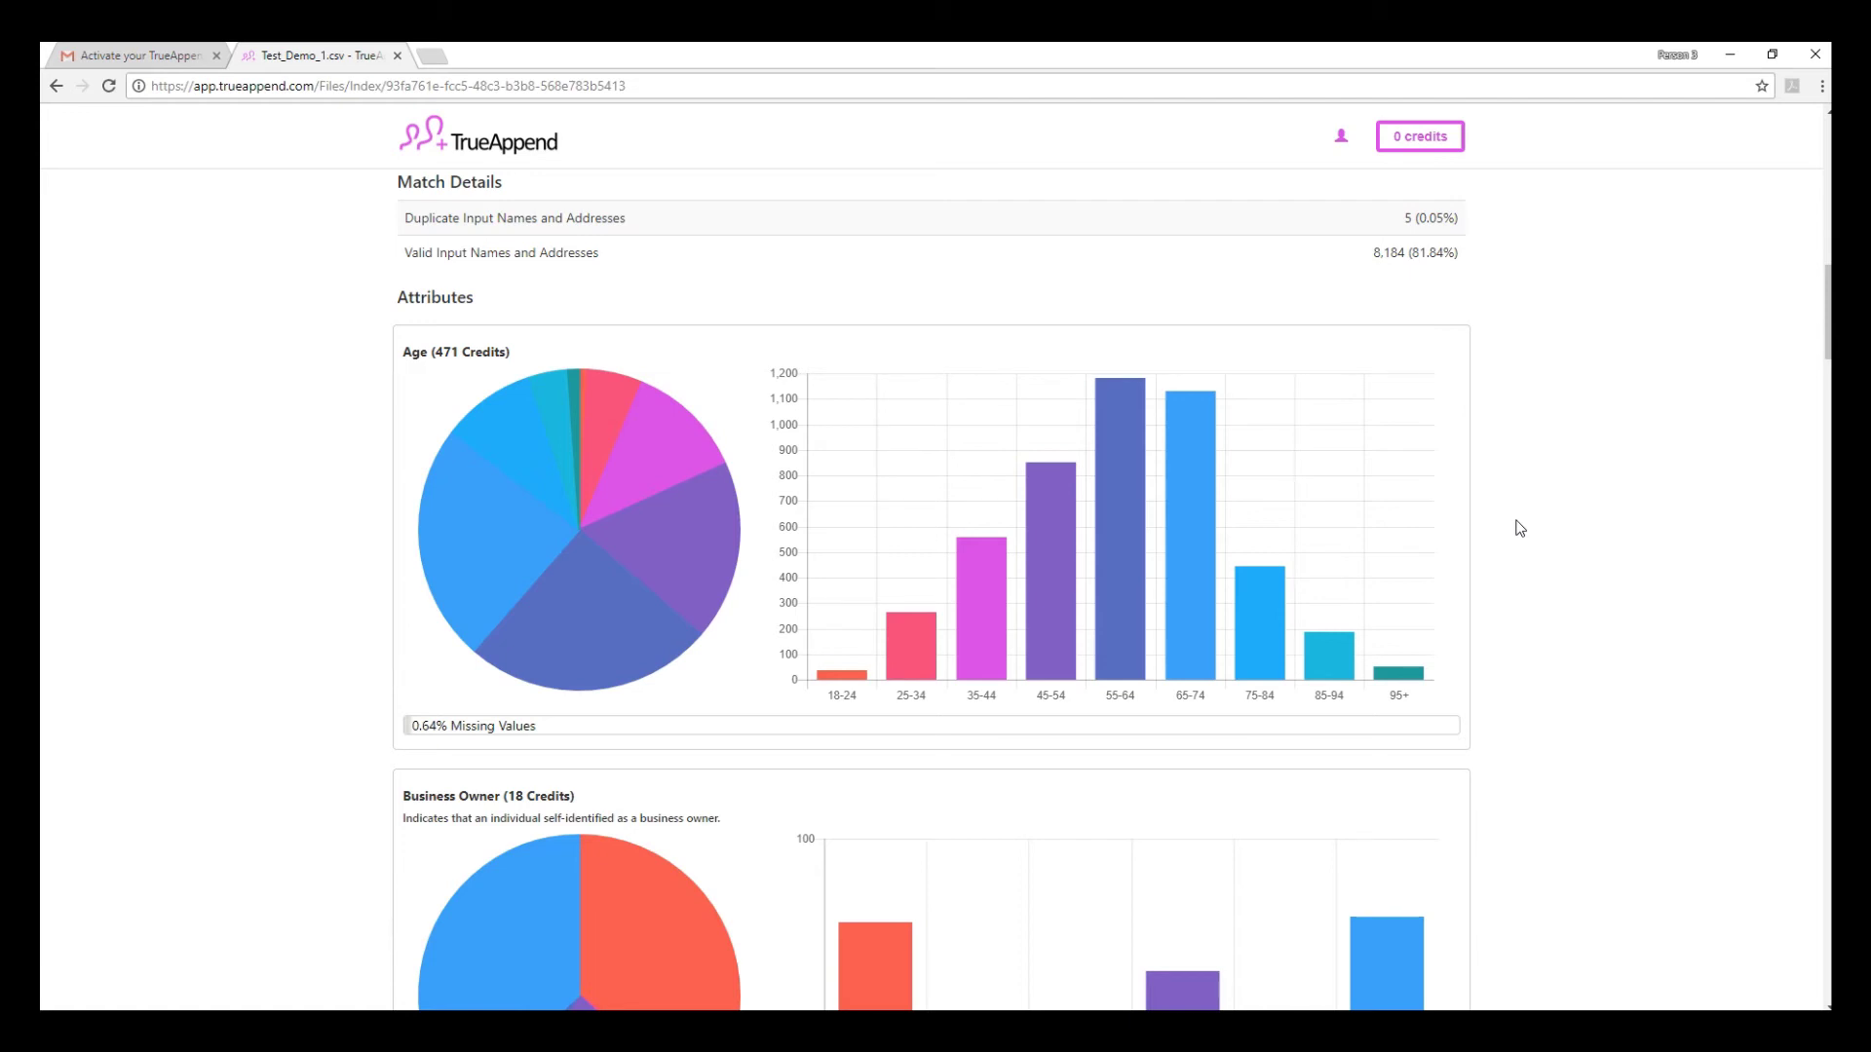
{"action": "scroll", "coordinate": [1520, 528], "scroll_direction": "down", "scroll_amount": 10}
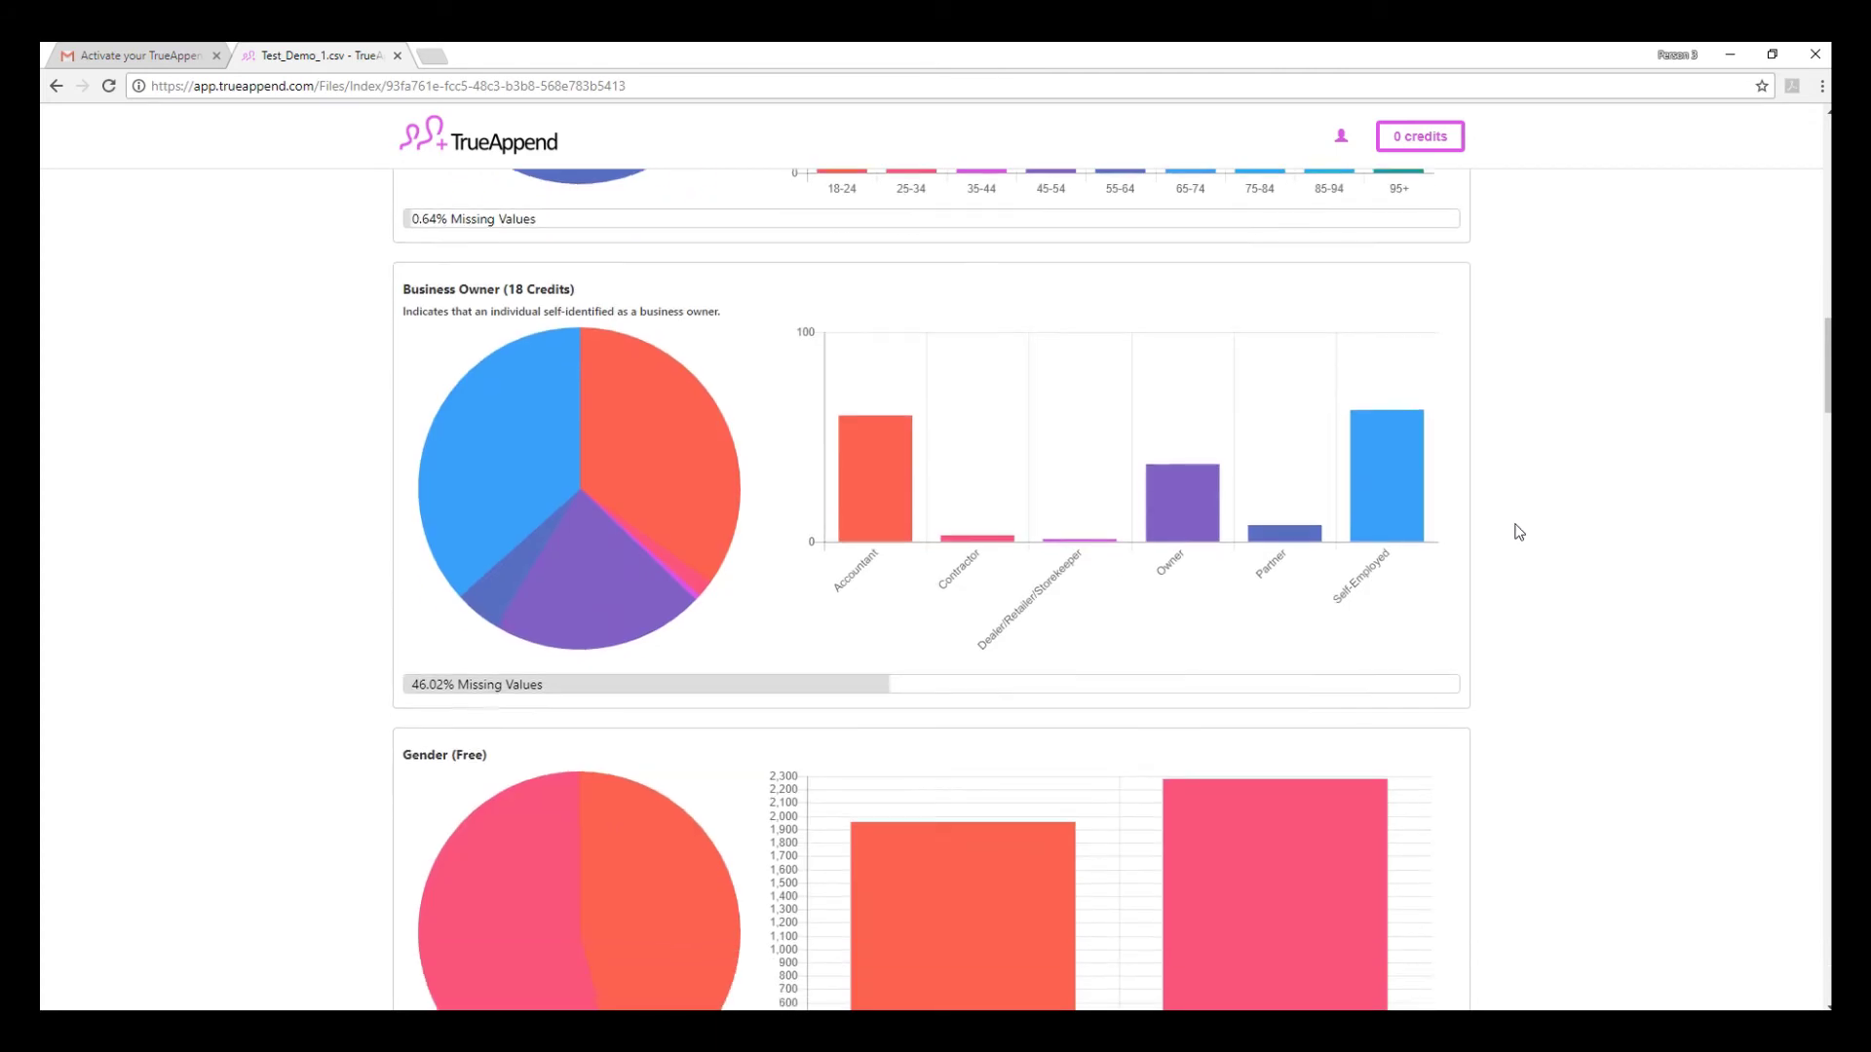
{"action": "scroll", "coordinate": [1520, 532], "scroll_direction": "down", "scroll_amount": 7}
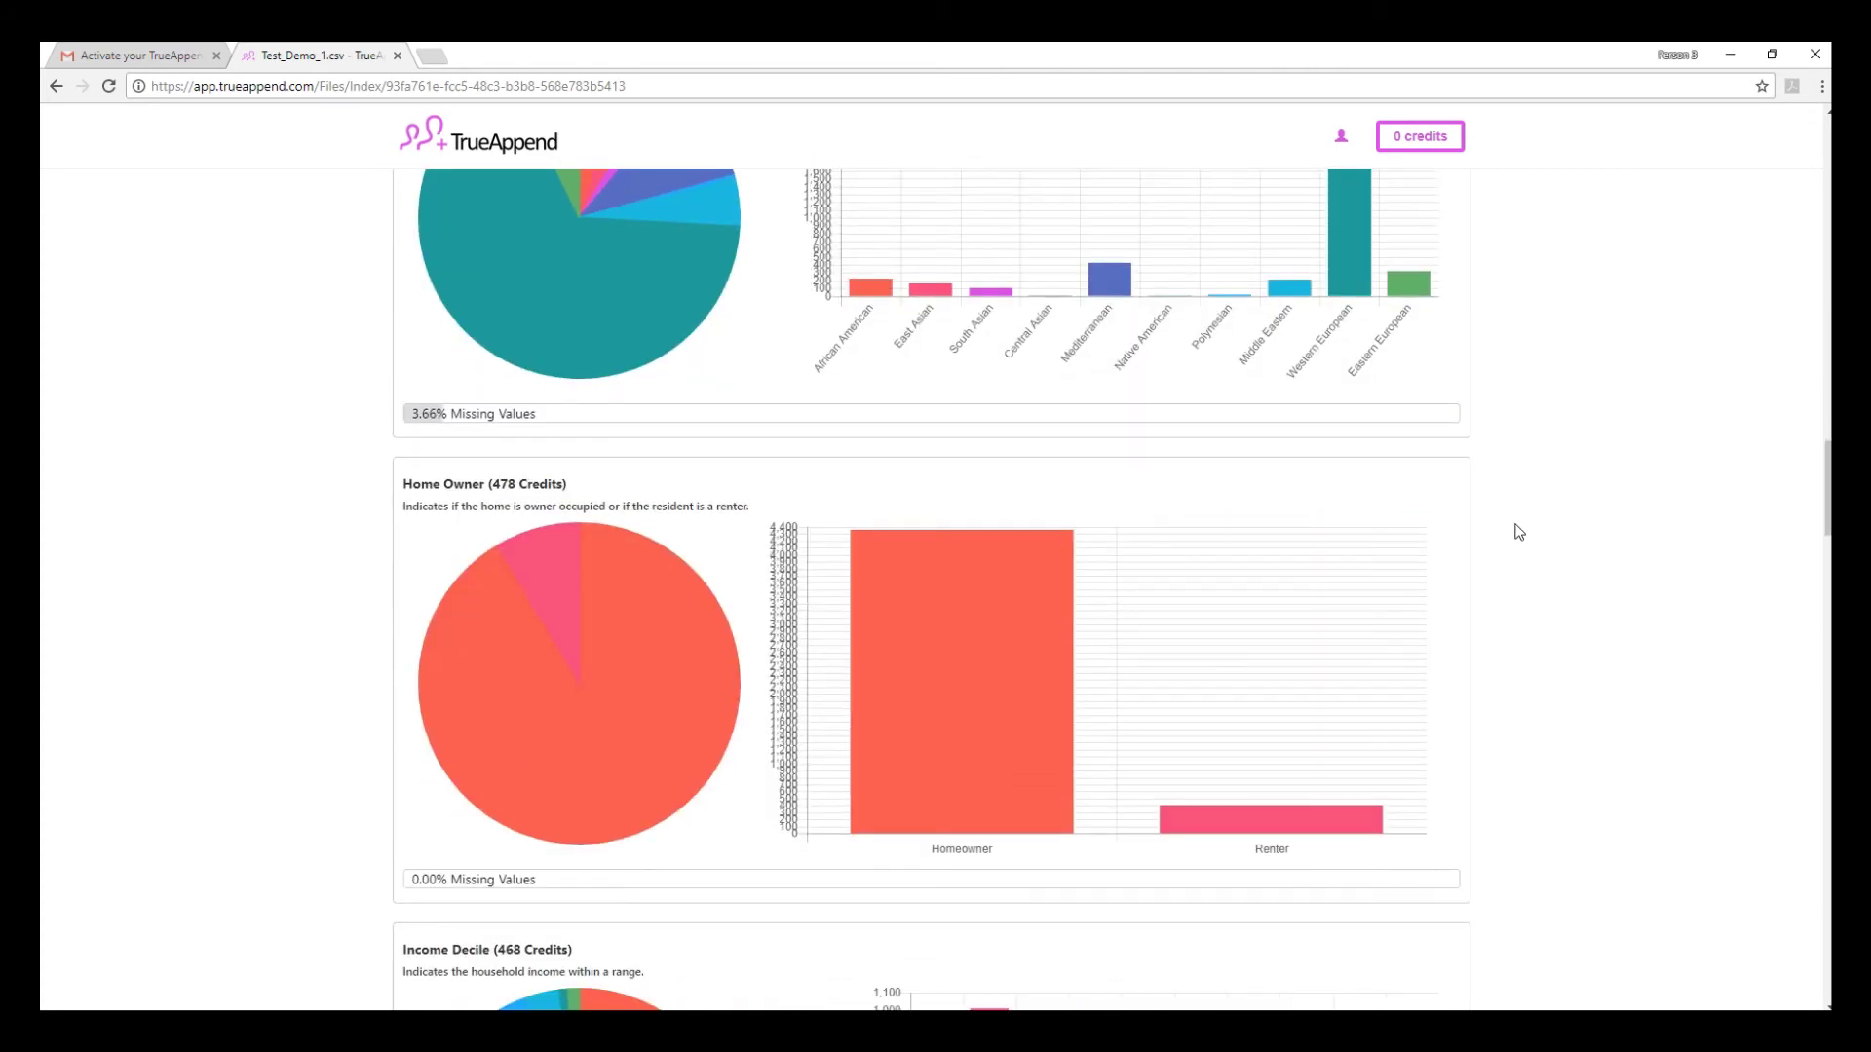
{"action": "mouse_move", "coordinate": [965, 648]}
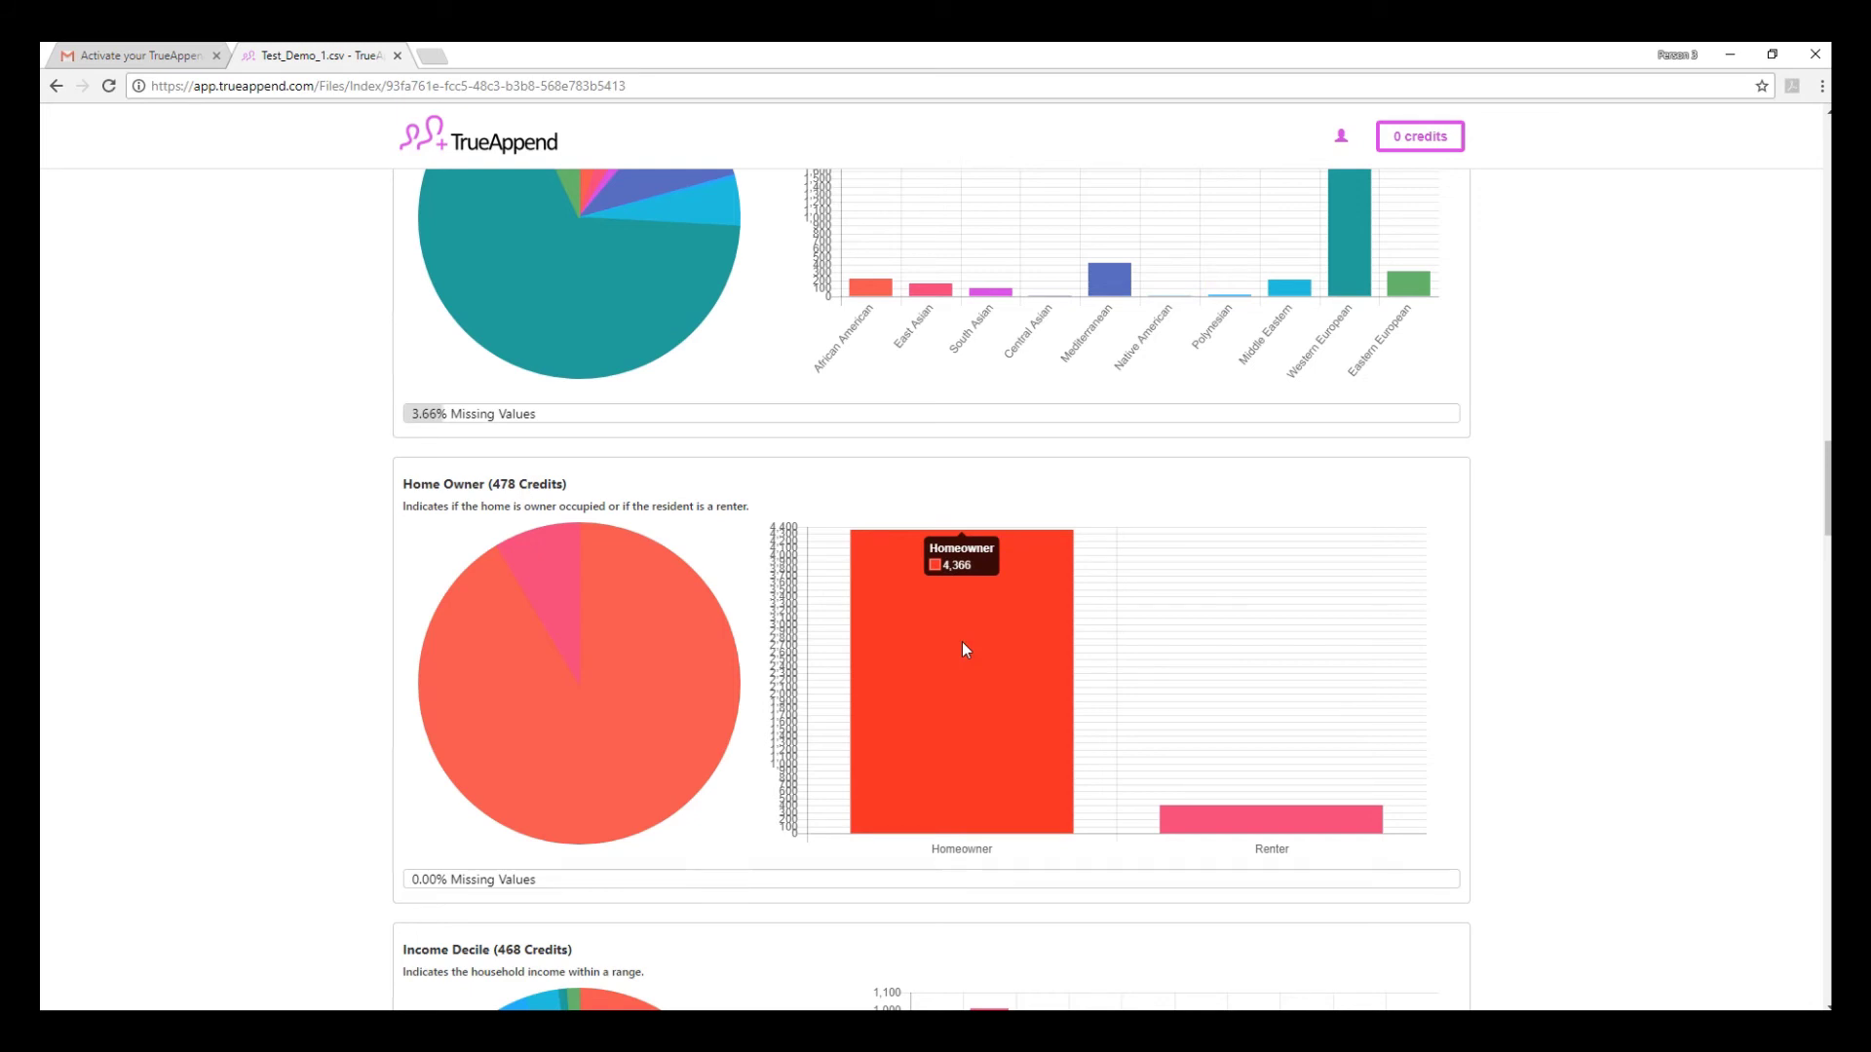
{"action": "mouse_move", "coordinate": [1274, 821]}
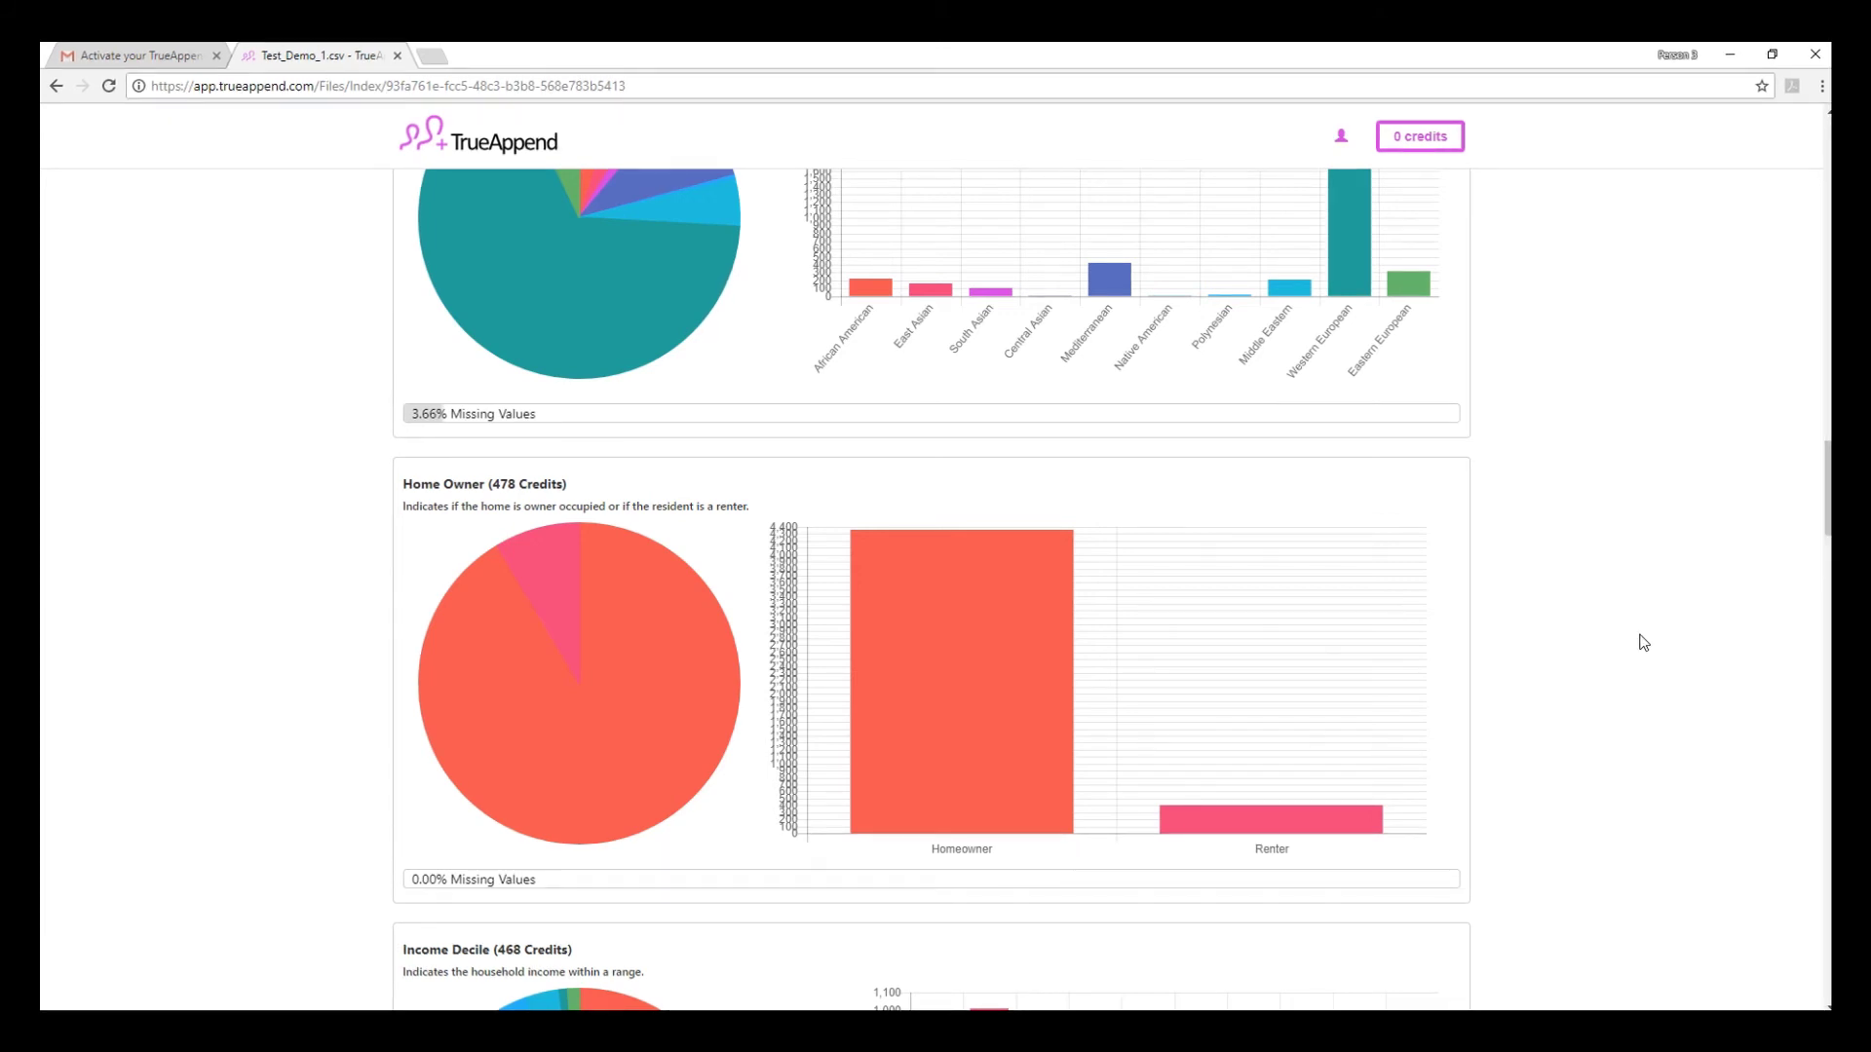
{"action": "scroll", "coordinate": [1643, 643], "scroll_direction": "down", "scroll_amount": 15}
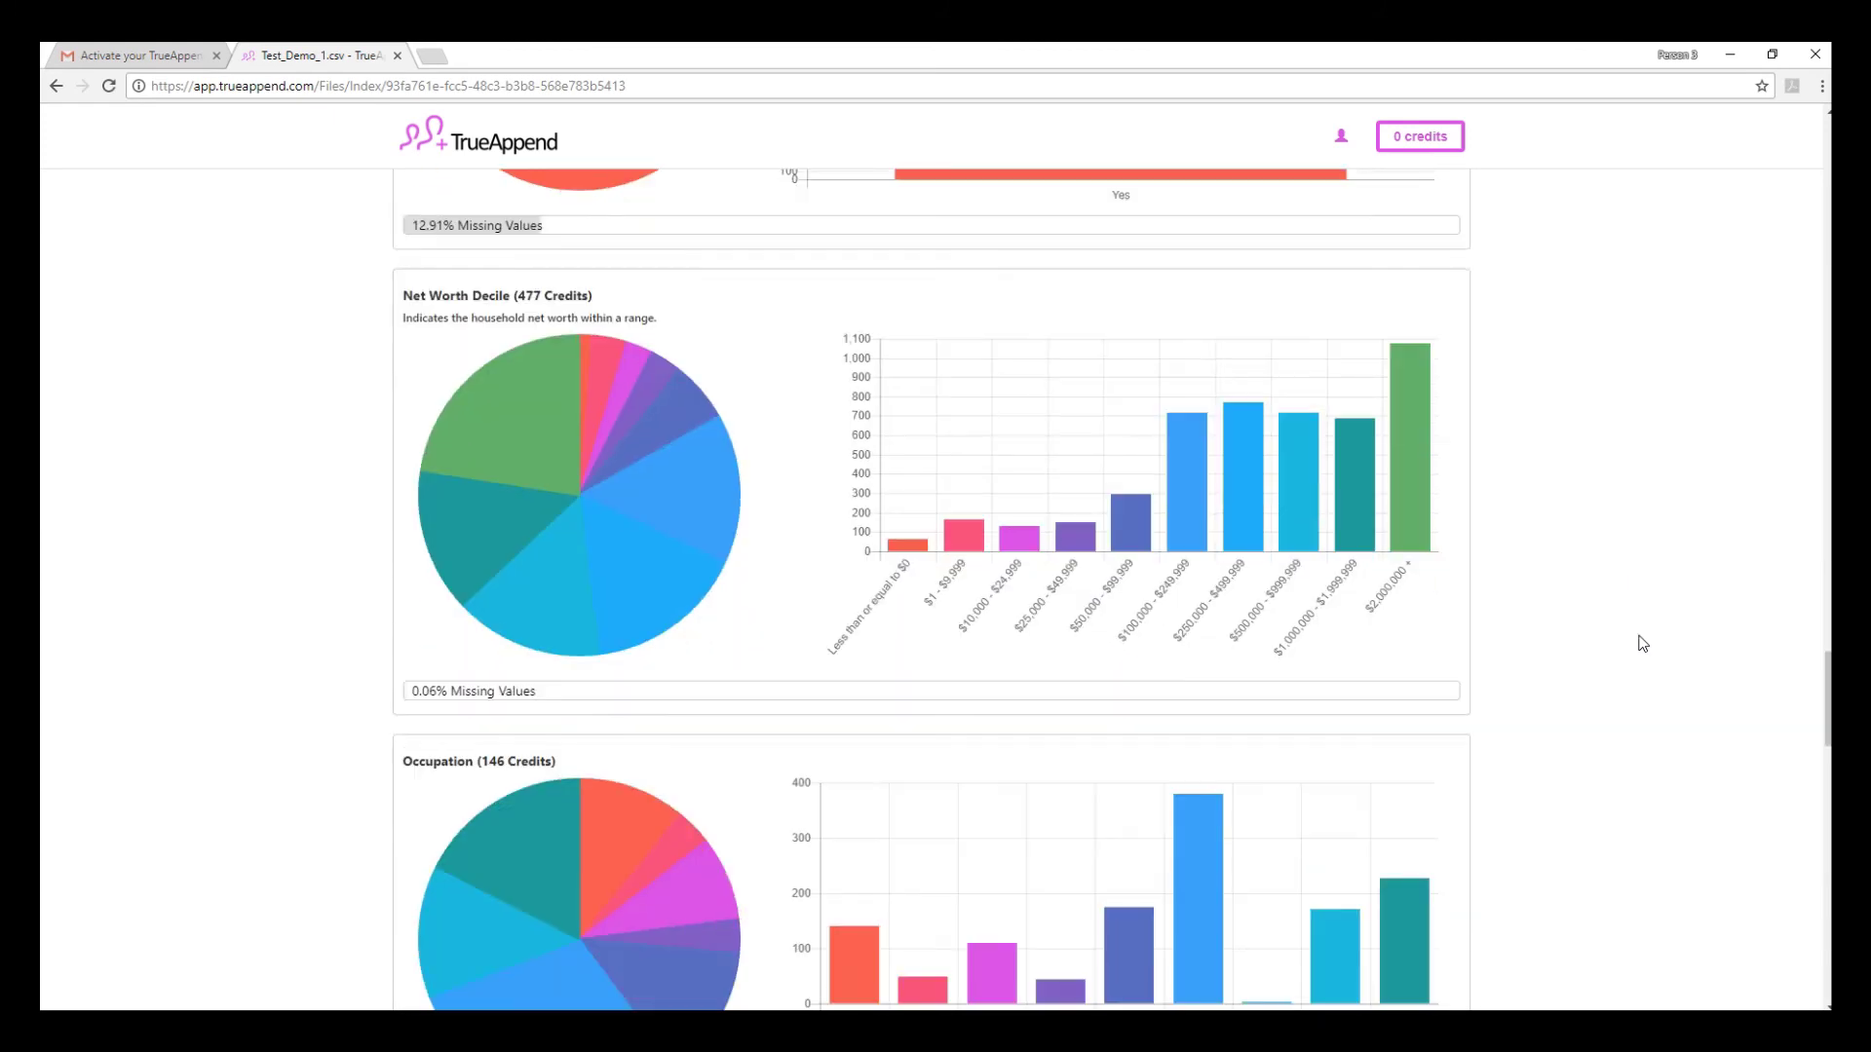
{"action": "scroll", "coordinate": [1643, 642], "scroll_direction": "down", "scroll_amount": 15}
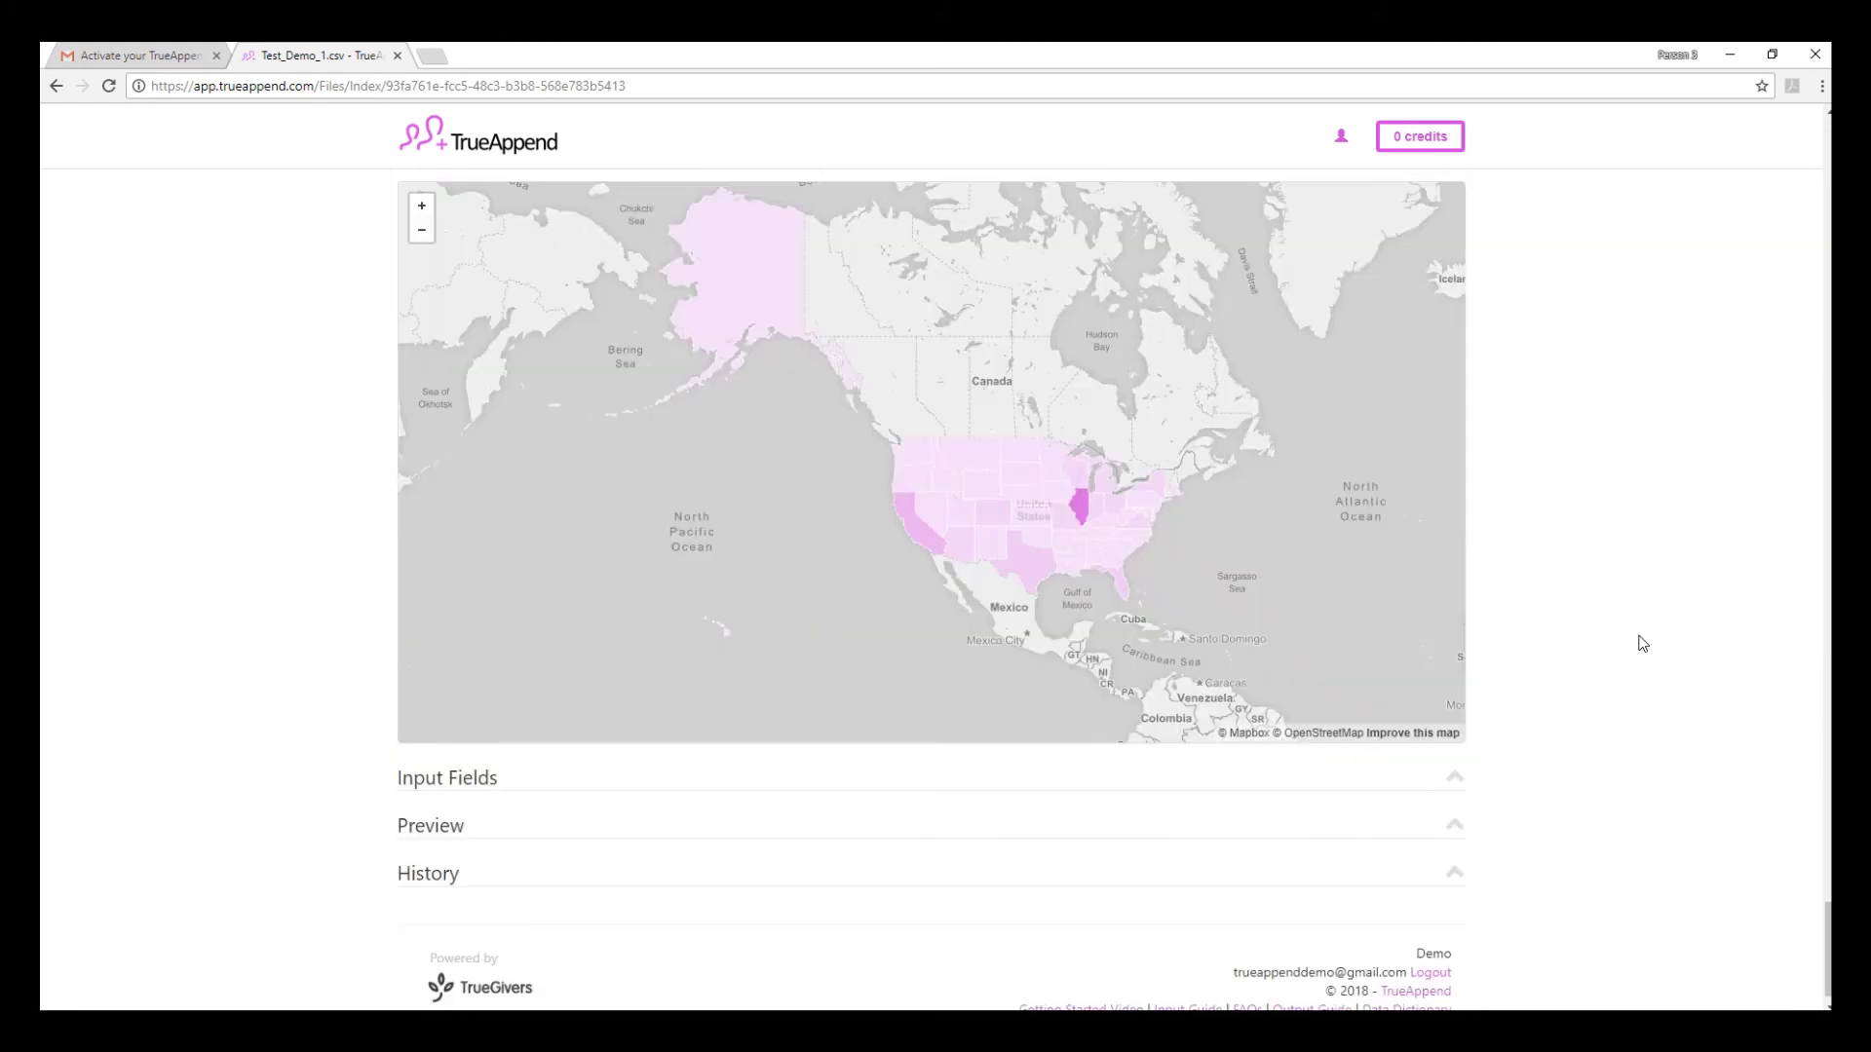
{"action": "scroll", "coordinate": [1643, 642], "scroll_direction": "up", "scroll_amount": 2}
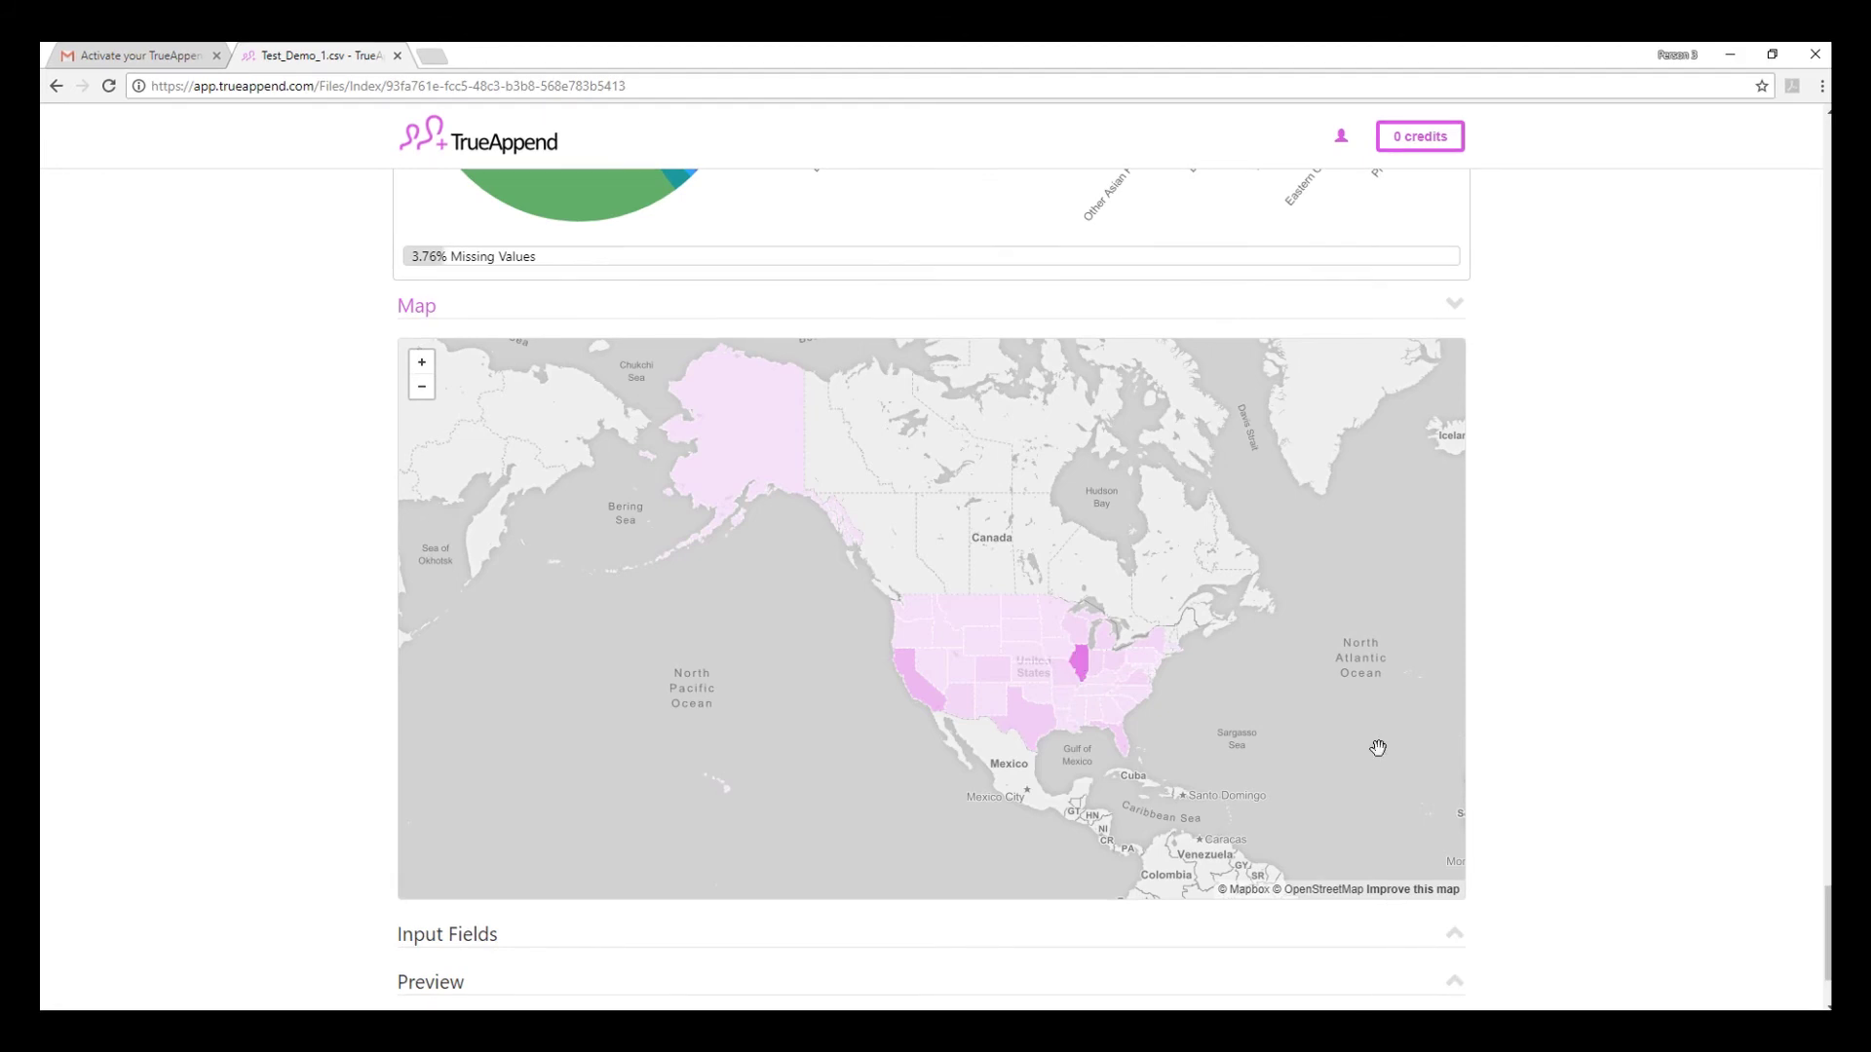
{"action": "left_click_drag", "start_coordinate": [1828, 944], "coordinate": [1828, 166]}
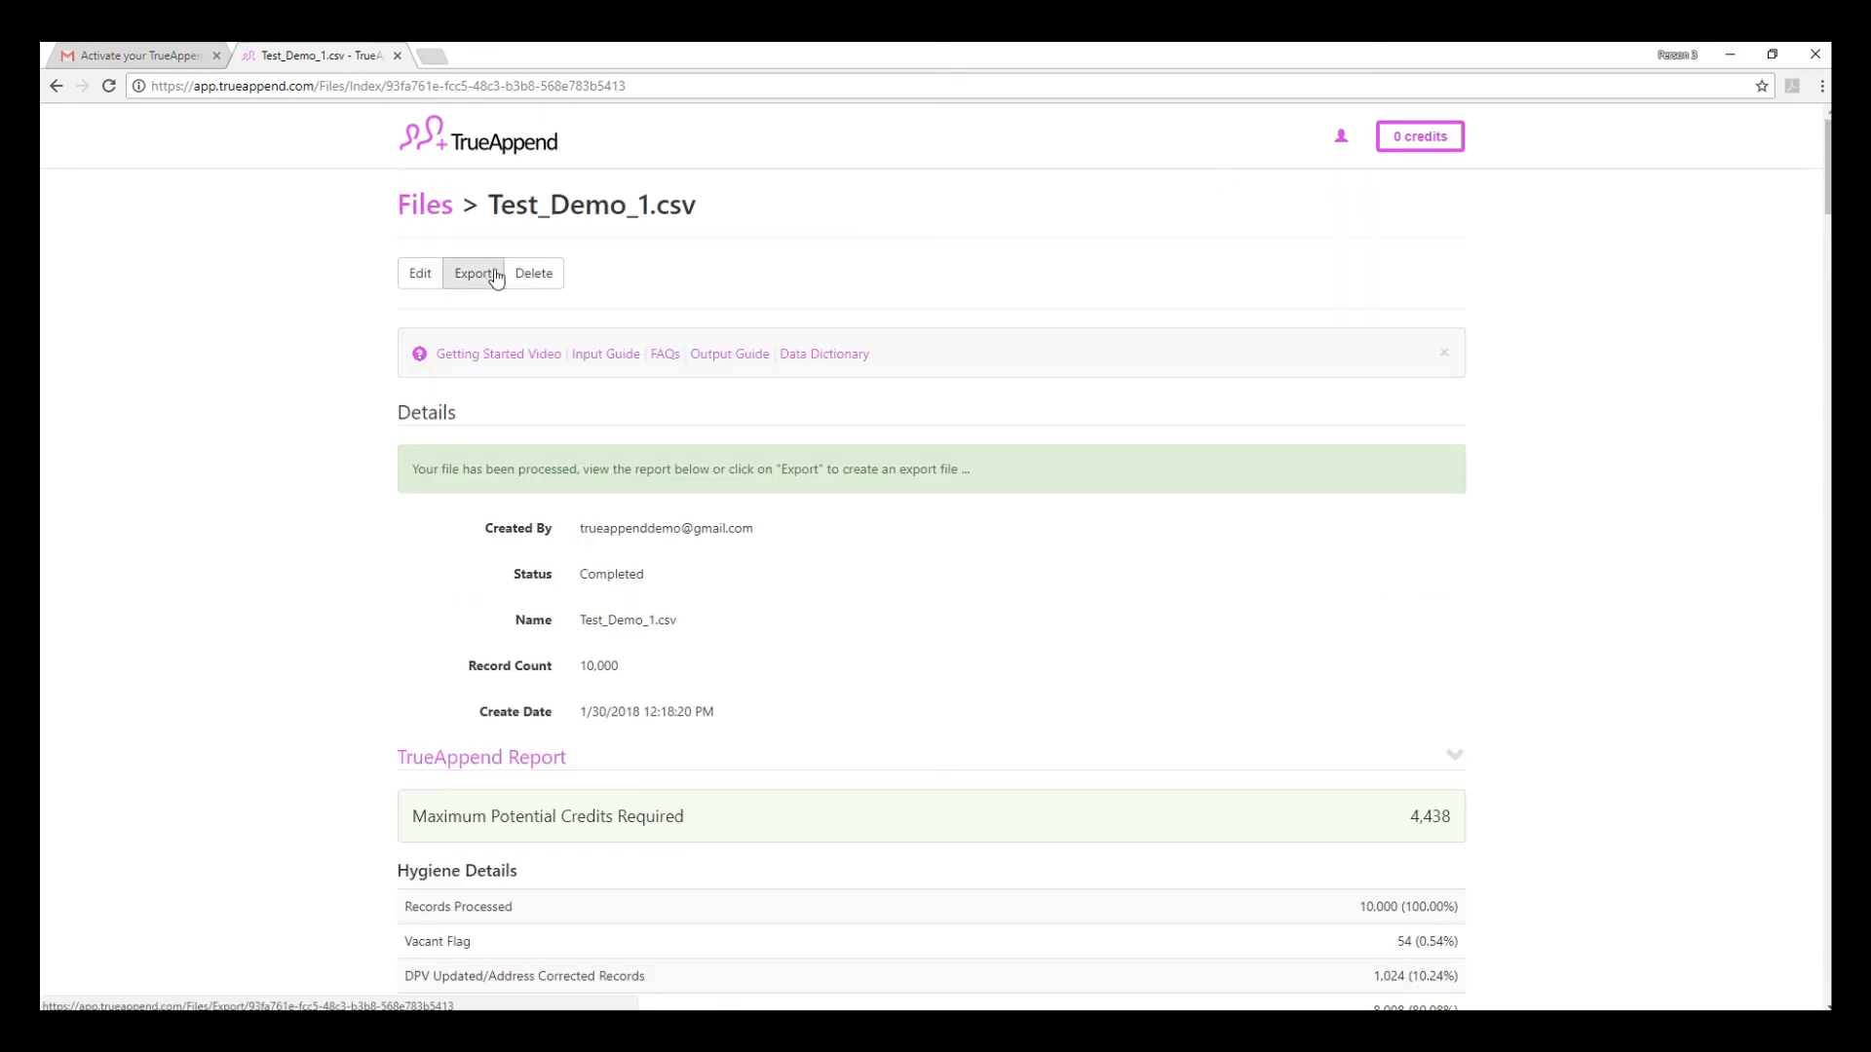
- Choose a credit amount in the Purchase Credits form, then begin creating the export file
{"action": "left_click", "coordinate": [1415, 140]}
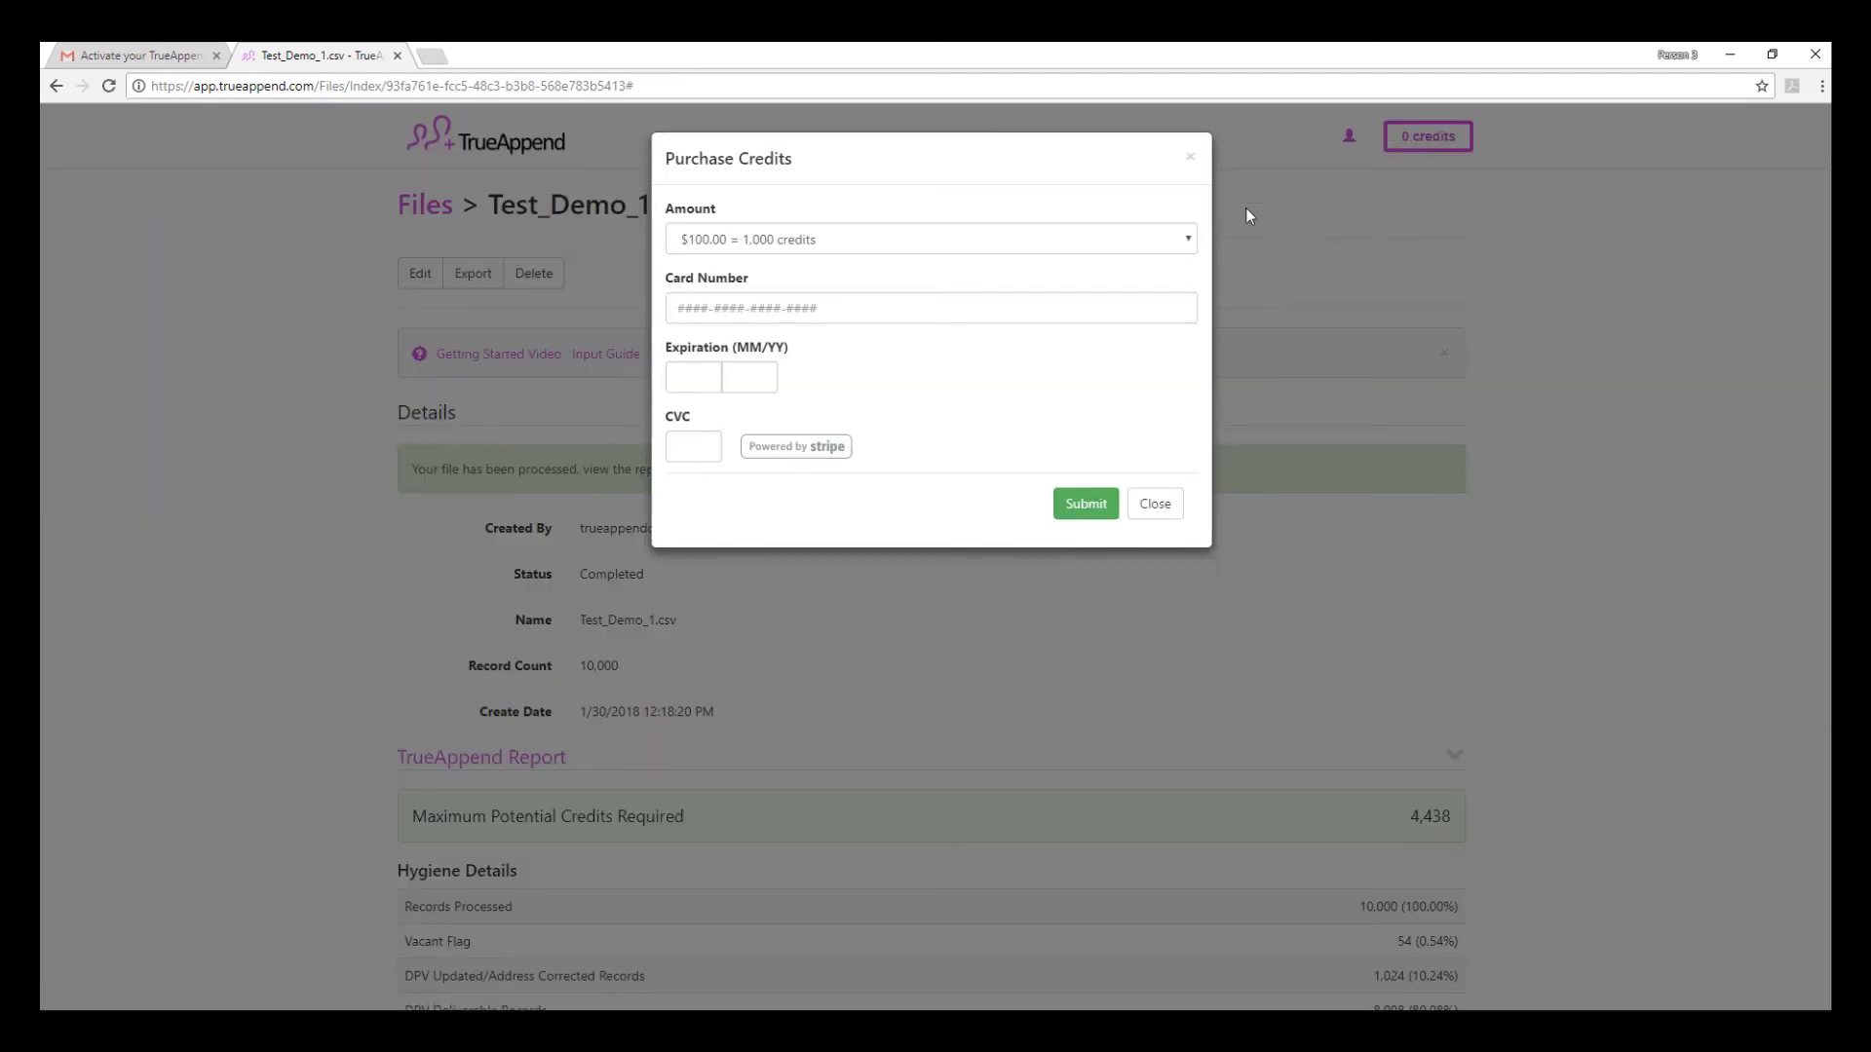
{"action": "left_click", "coordinate": [1169, 250]}
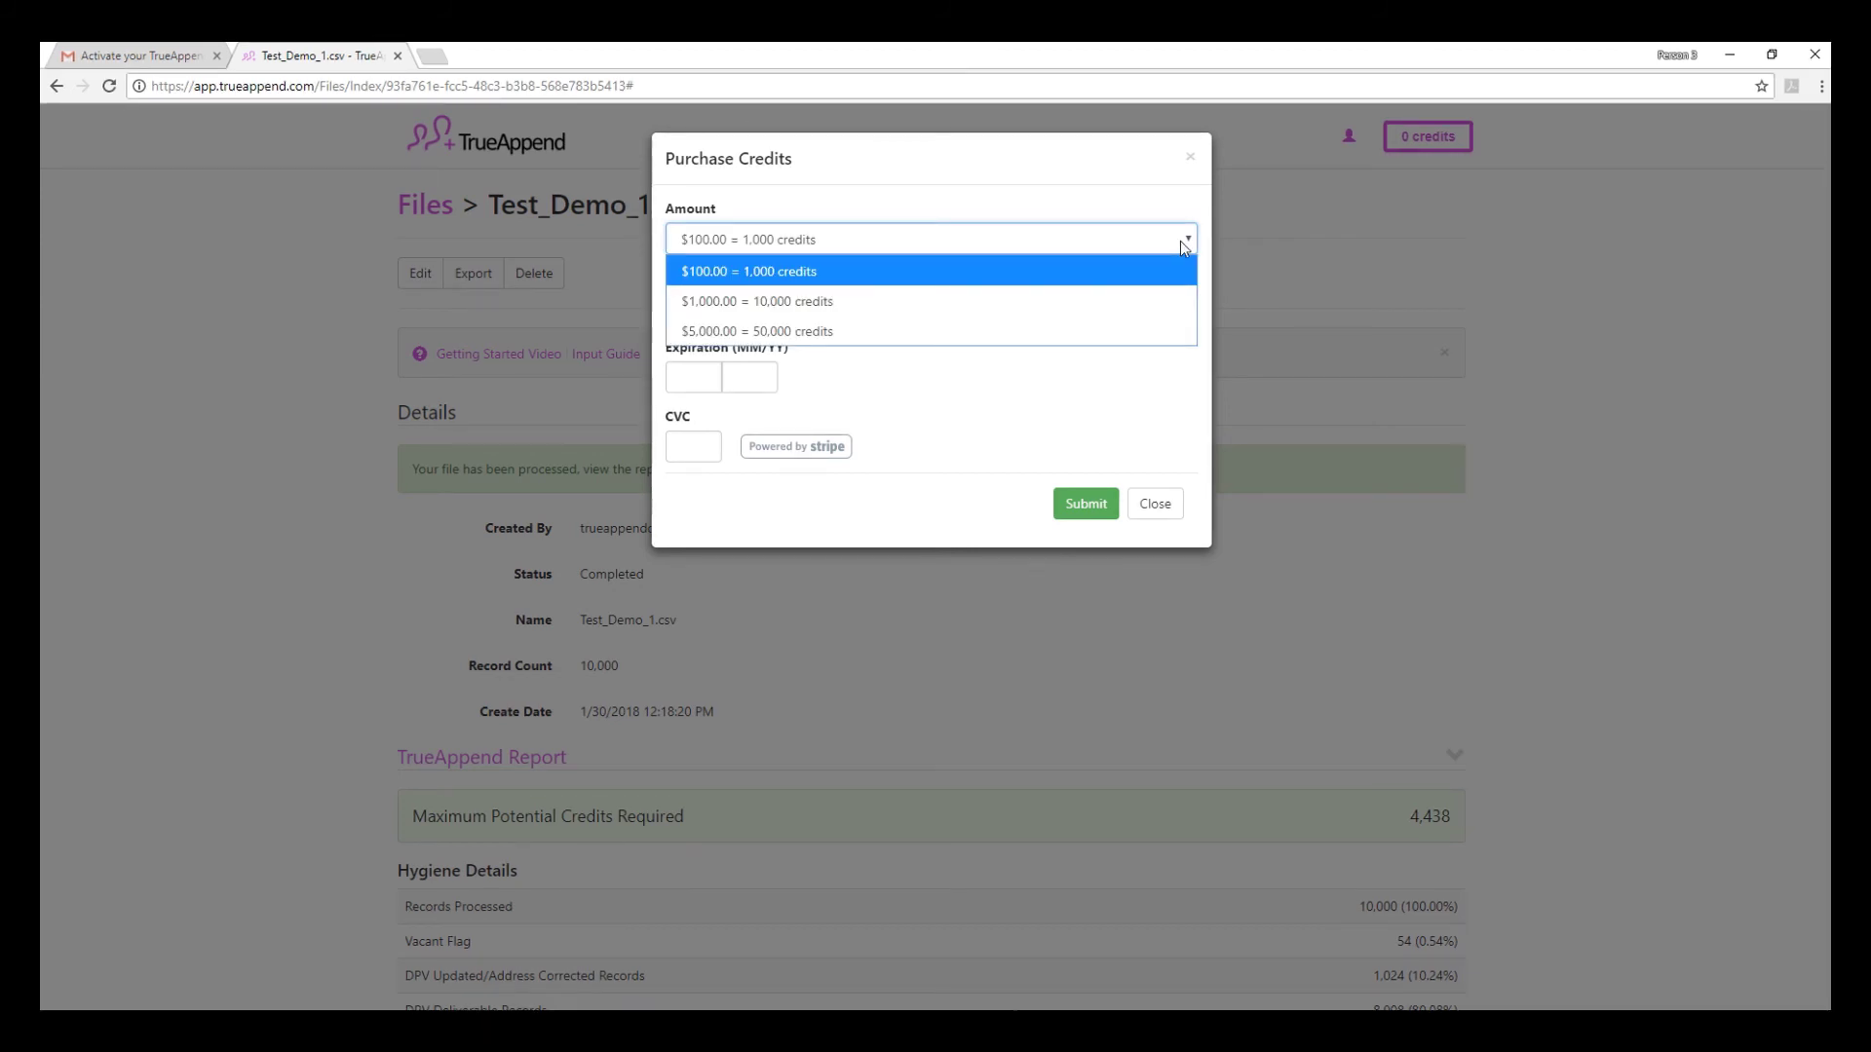
{"action": "left_click", "coordinate": [1155, 504]}
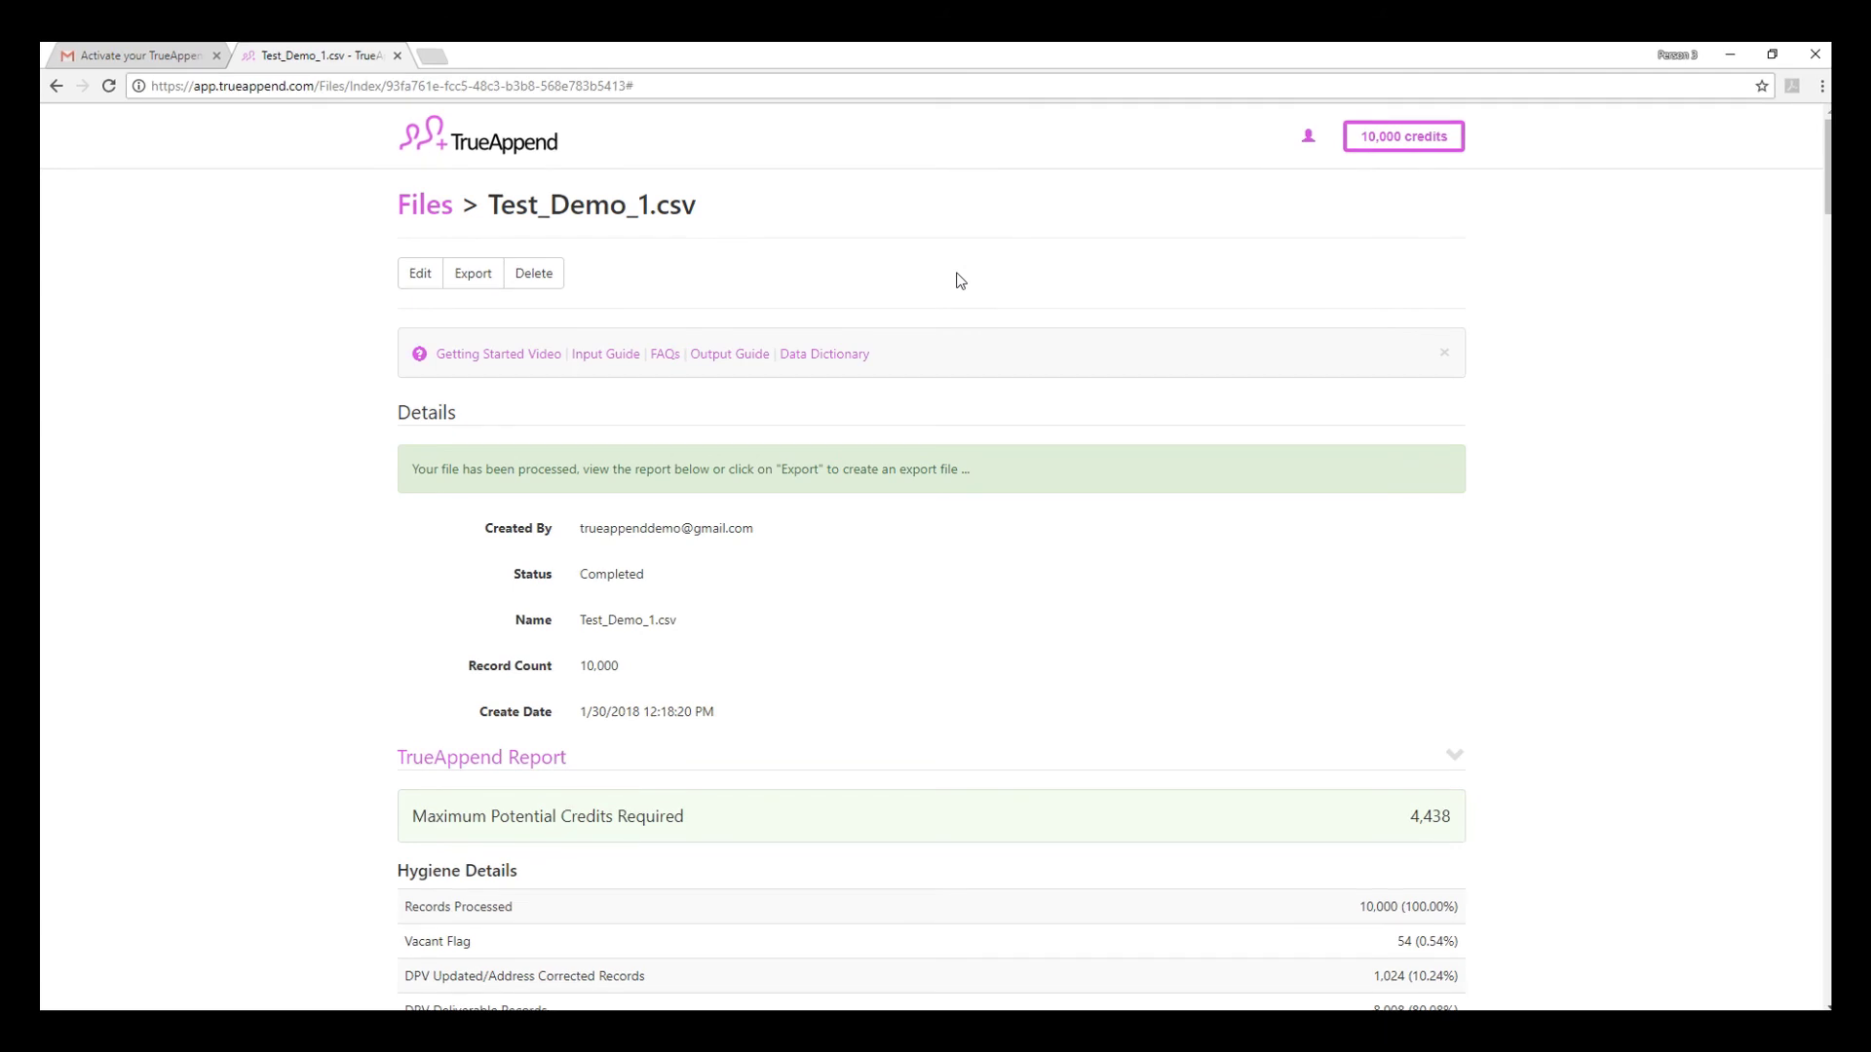
{"action": "left_click", "coordinate": [472, 275]}
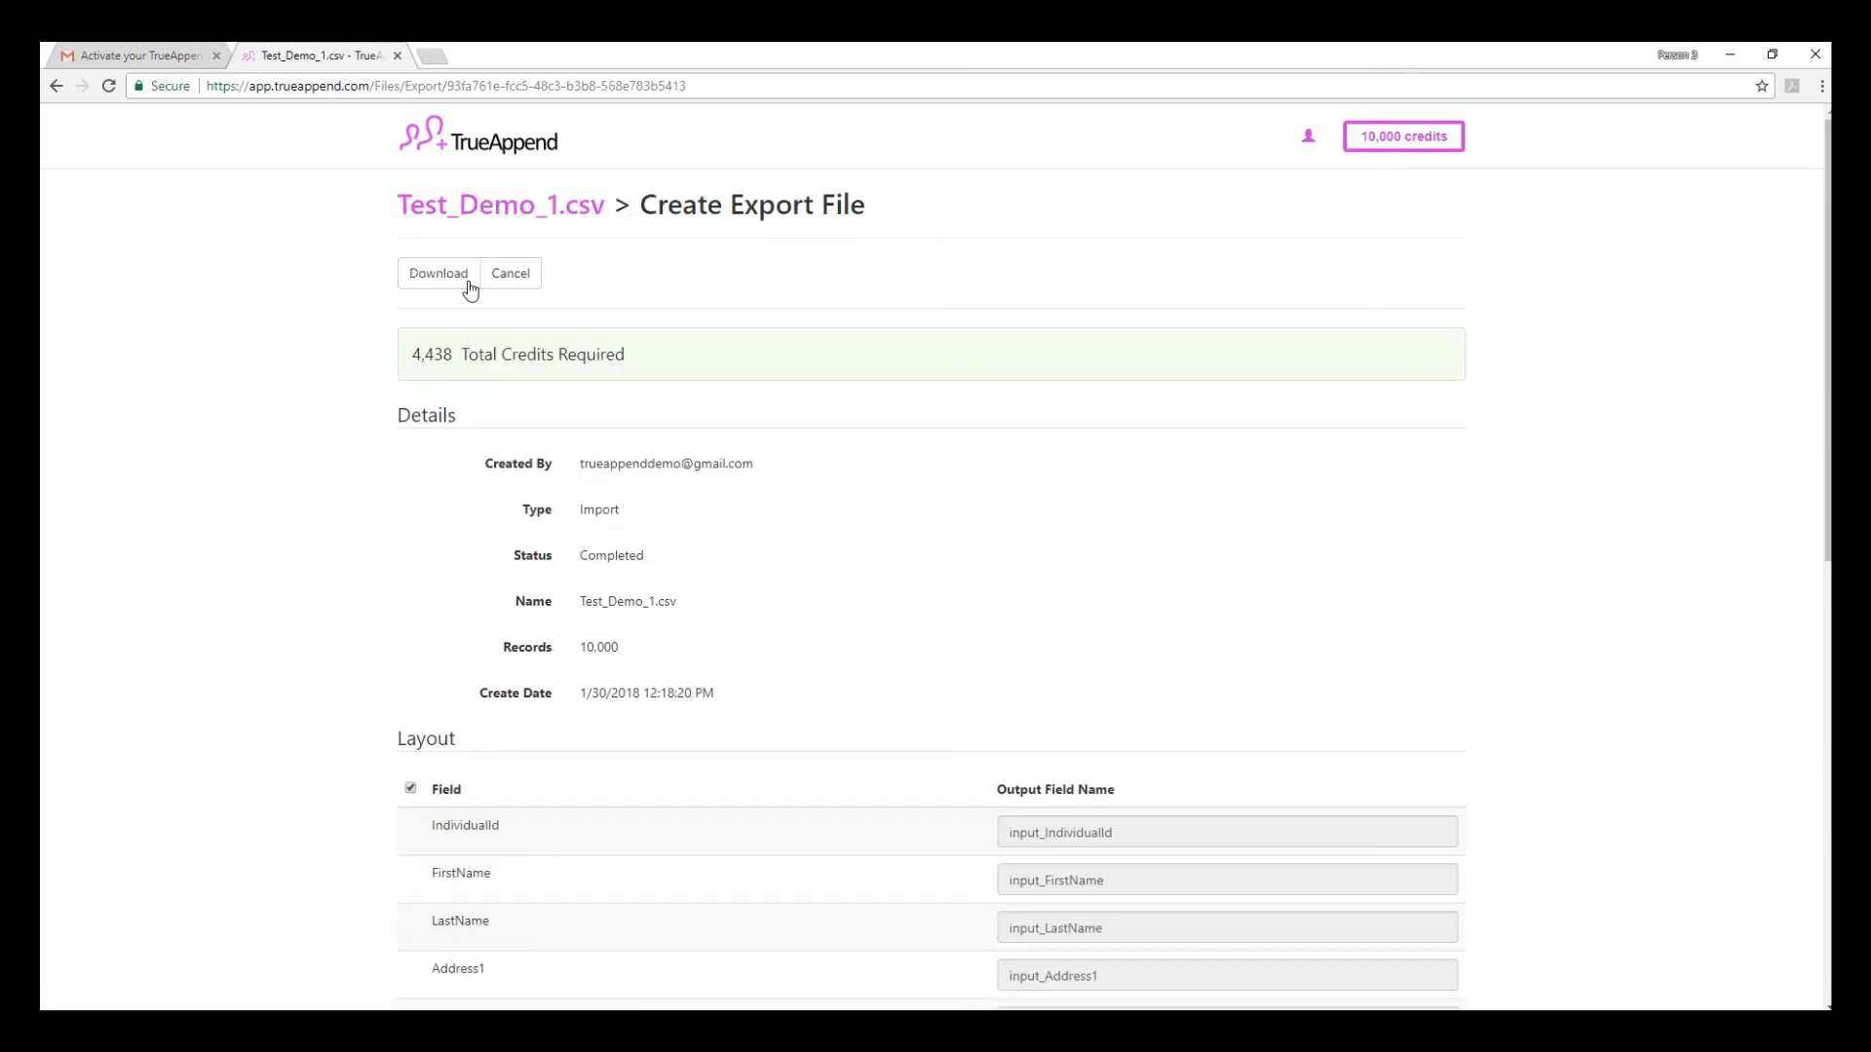
- Toggle the Age and Political Party fields off and back on, keeping every export field
{"action": "scroll", "coordinate": [469, 406], "scroll_direction": "down", "scroll_amount": 8}
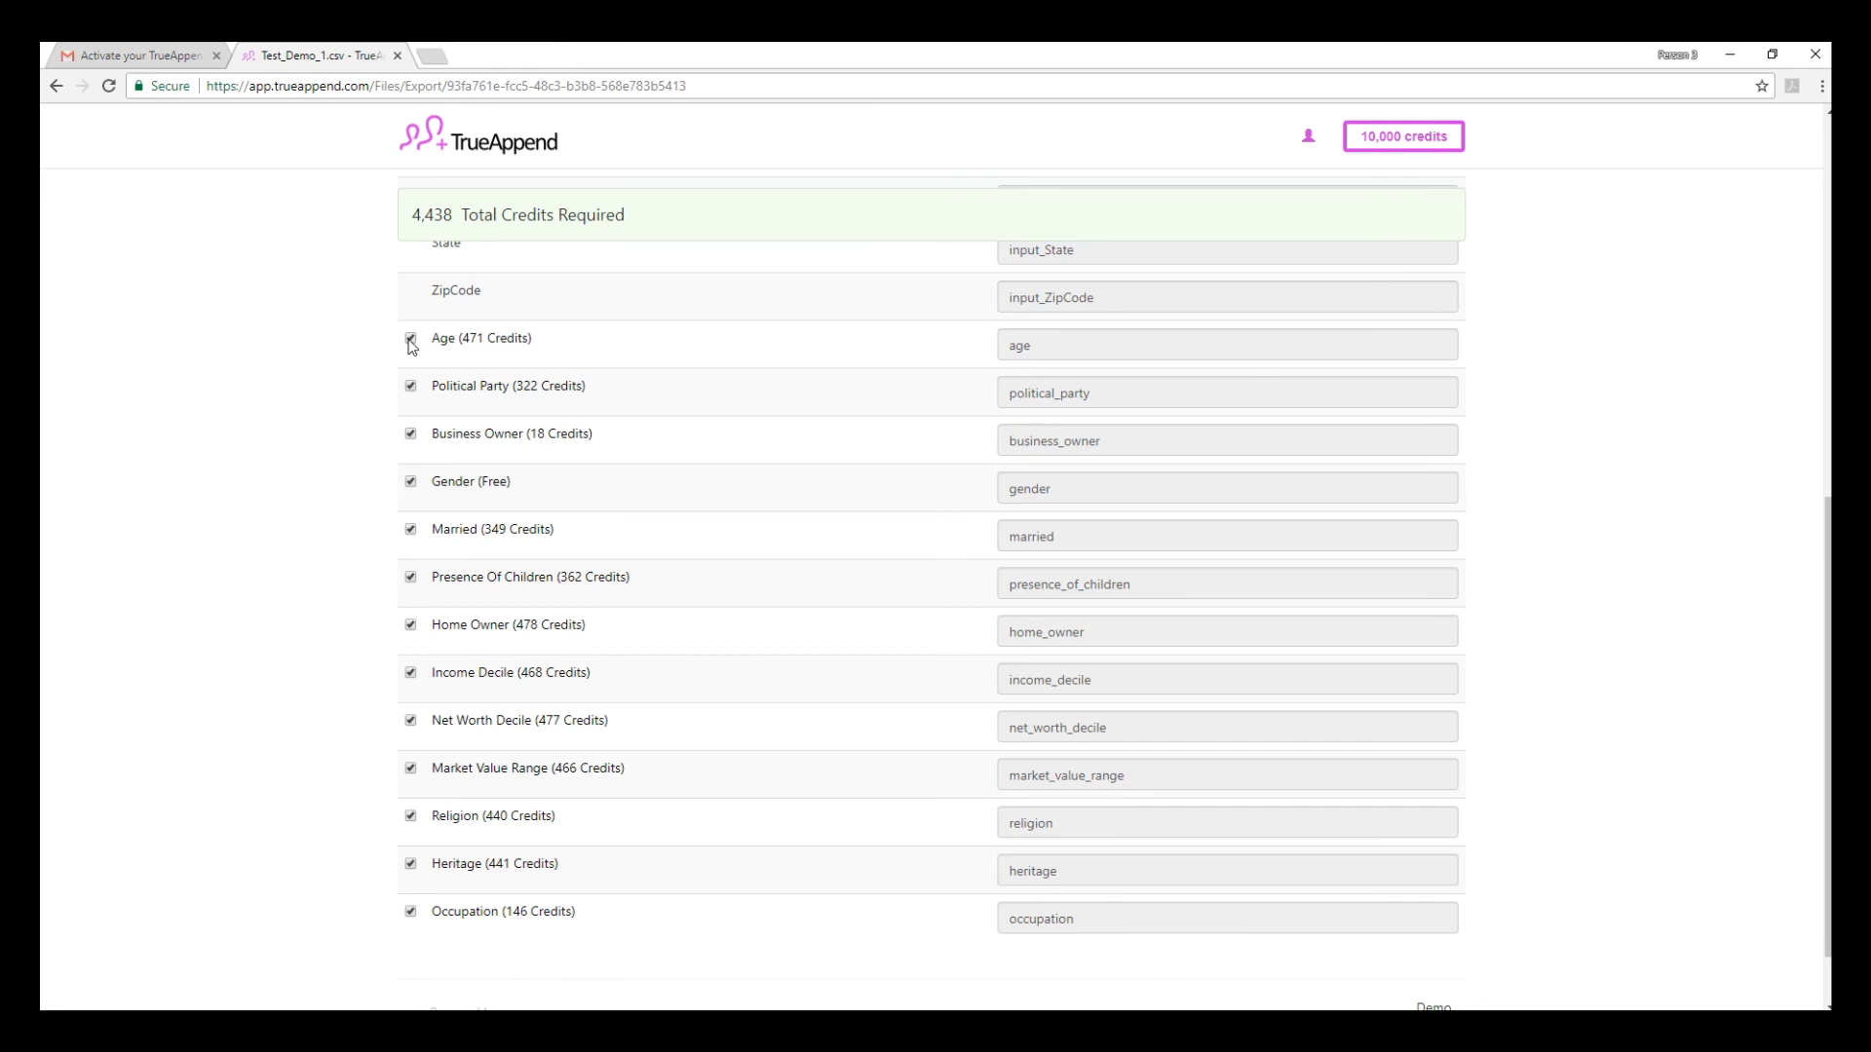
{"action": "left_click", "coordinate": [410, 341]}
{"action": "left_click", "coordinate": [411, 387]}
{"action": "left_click", "coordinate": [410, 387]}
{"action": "left_click", "coordinate": [410, 339]}
- Download the export file, confirming both dialogs including the 4,438-credit charge
{"action": "scroll", "coordinate": [413, 346], "scroll_direction": "up", "scroll_amount": 10}
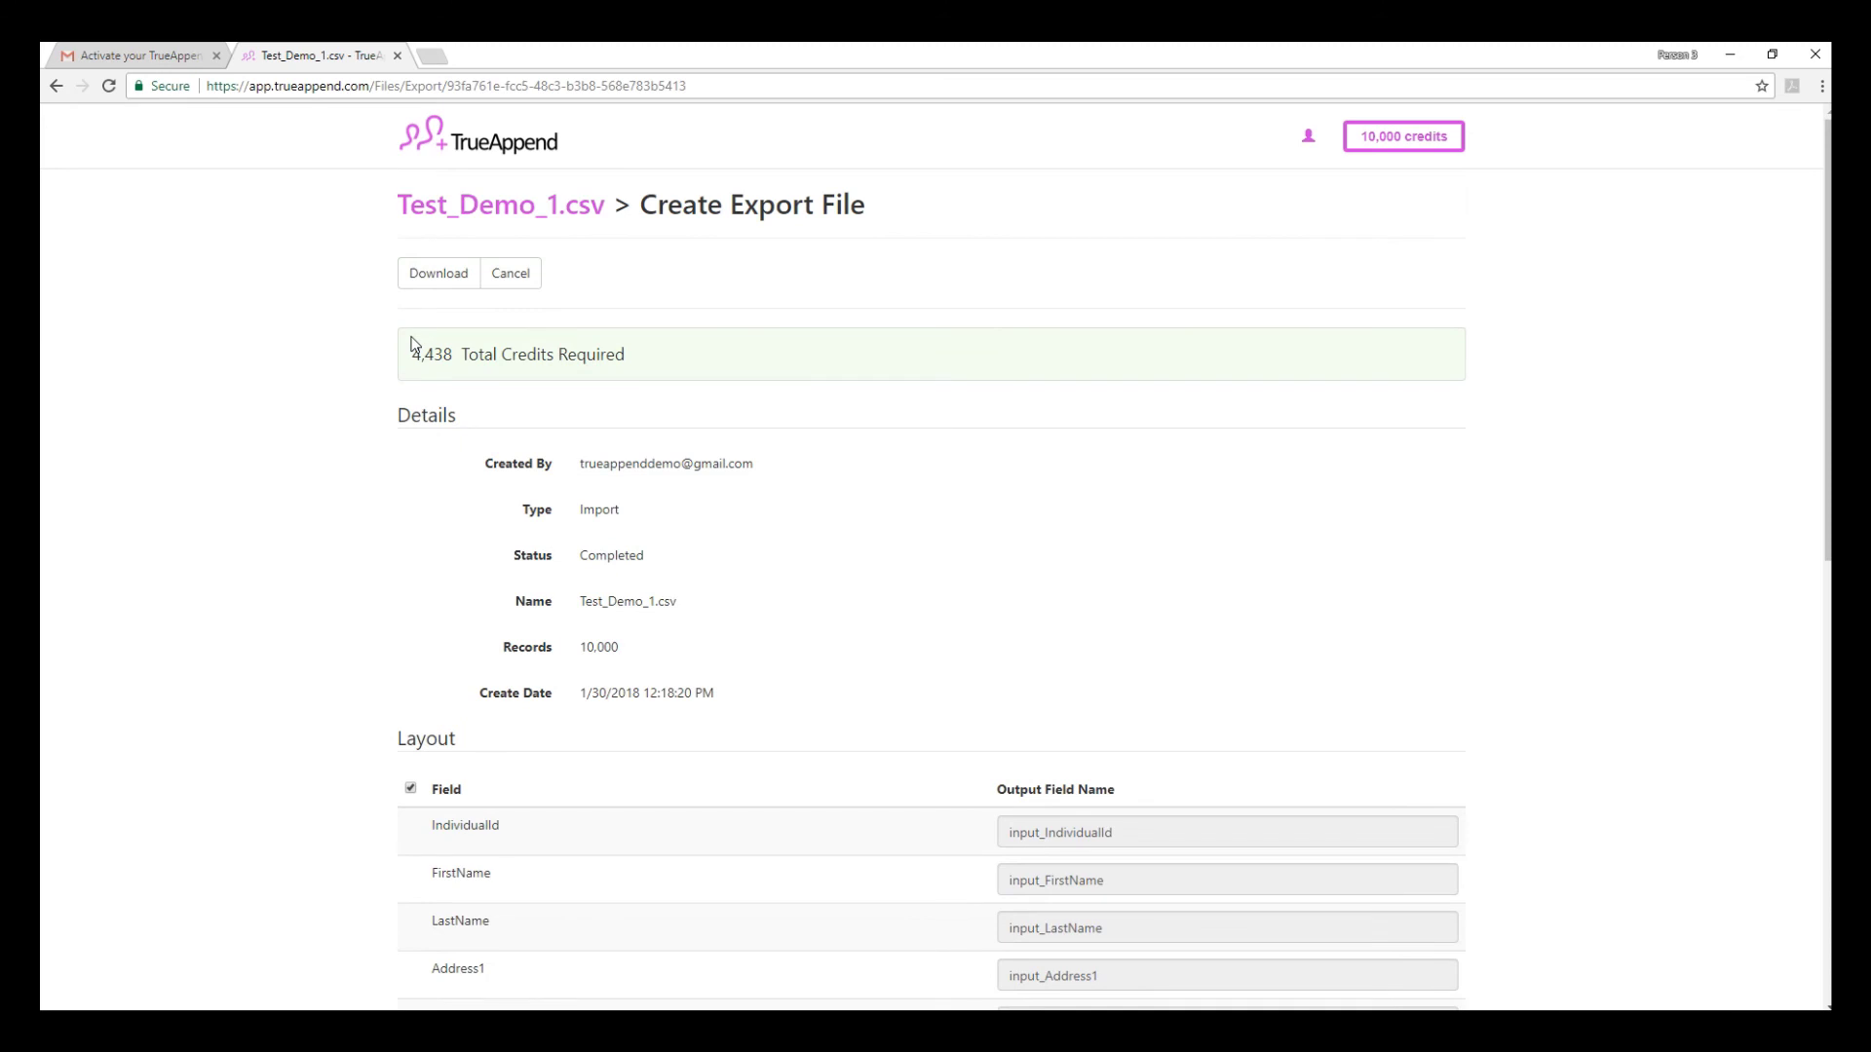
{"action": "left_click", "coordinate": [447, 280]}
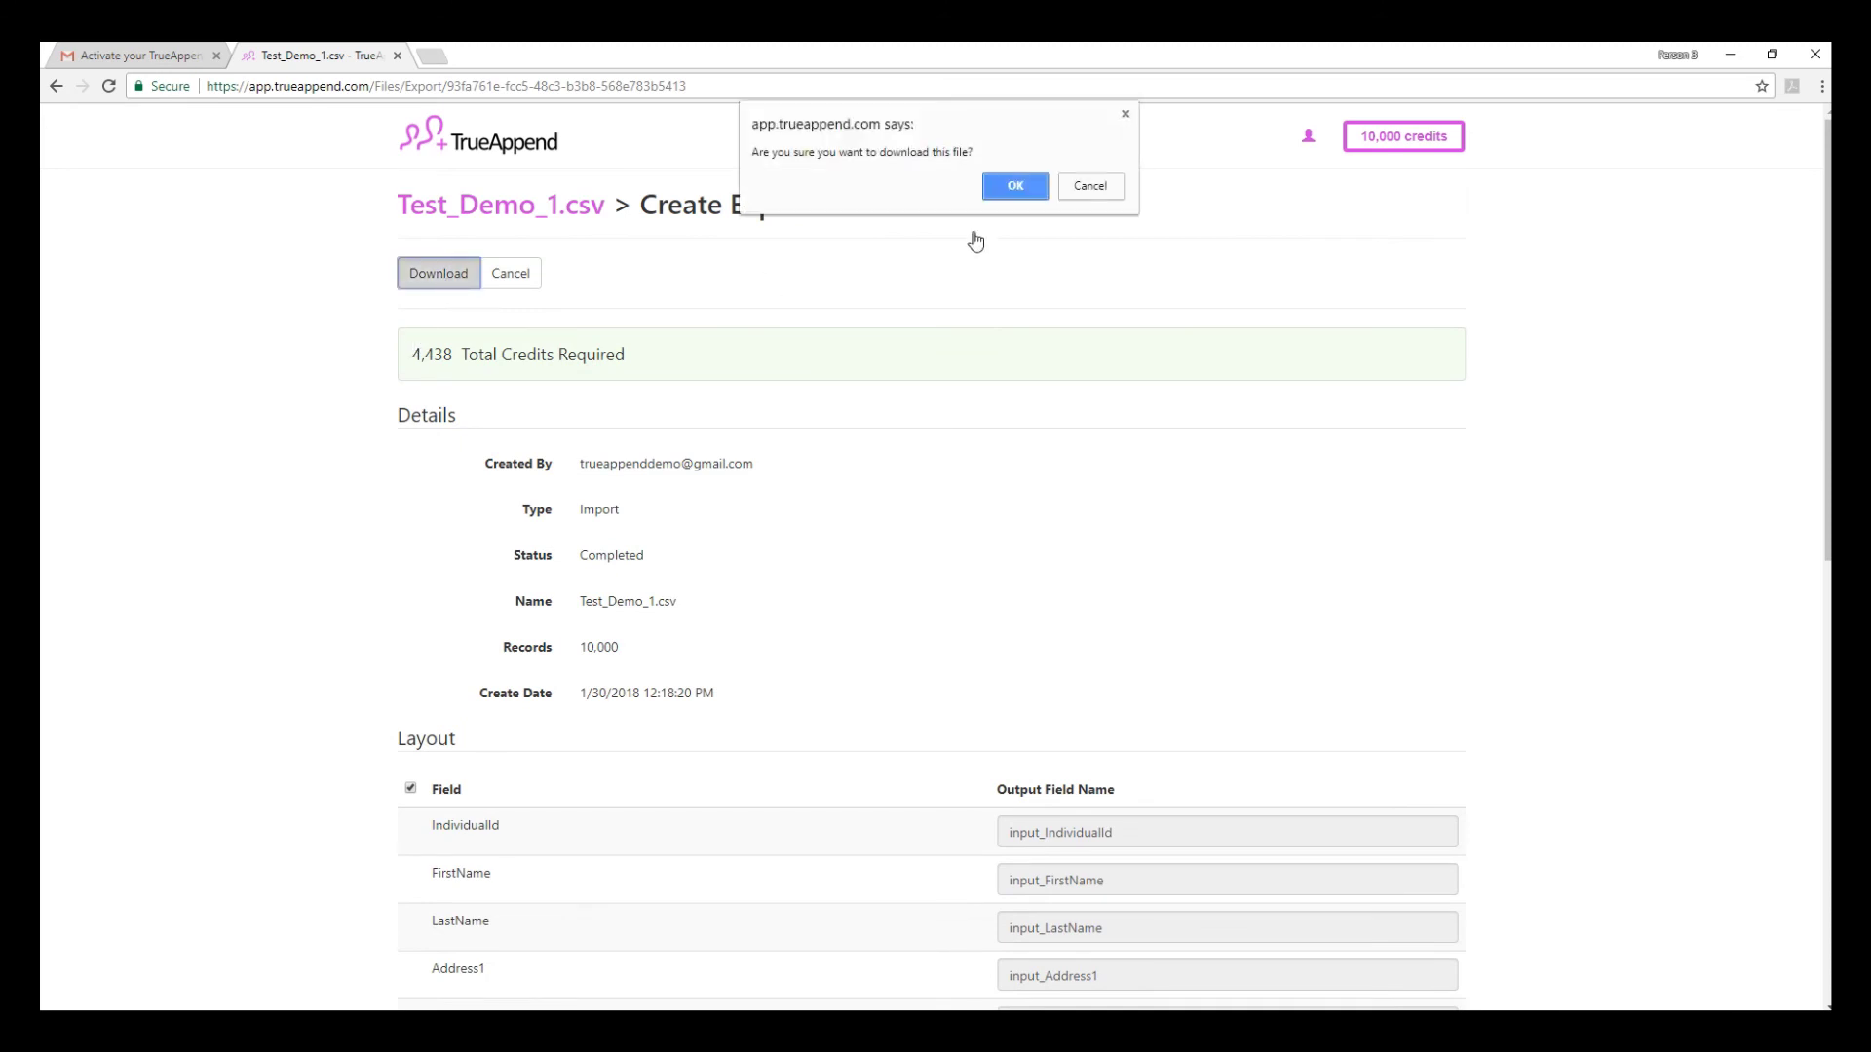
{"action": "left_click", "coordinate": [1012, 186]}
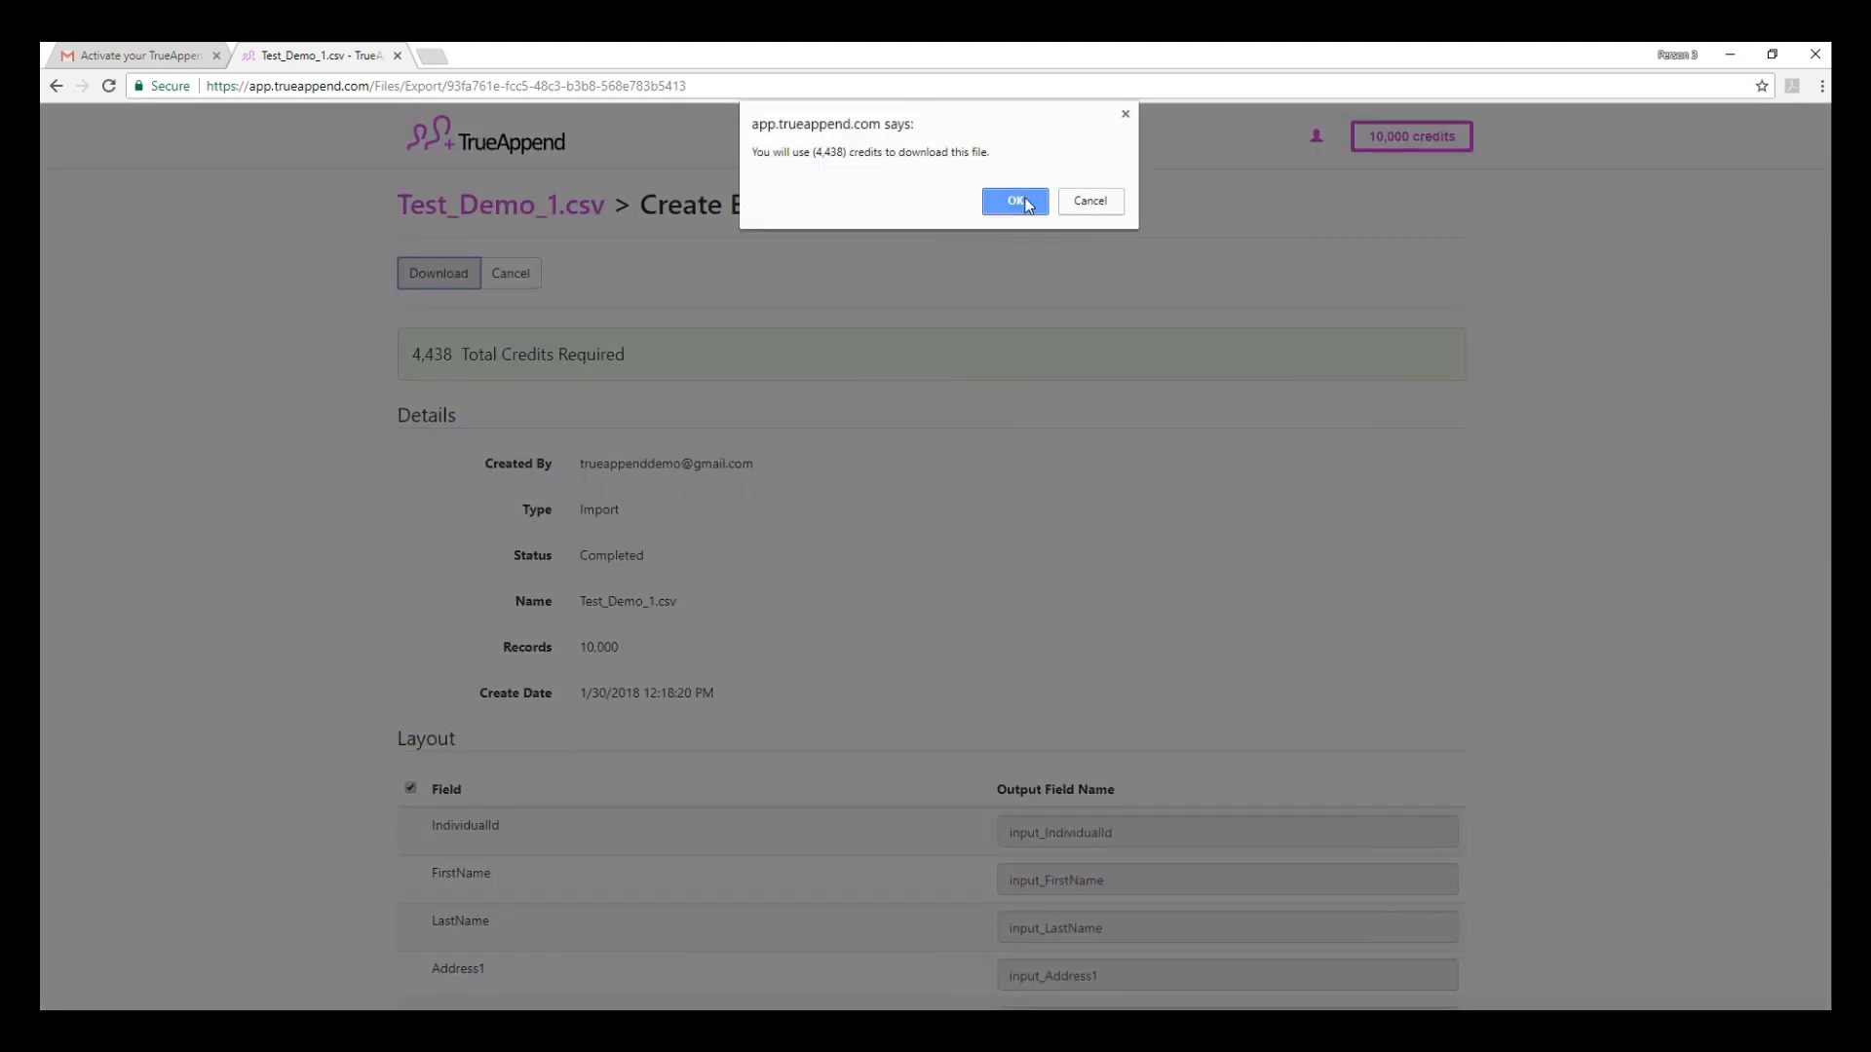
{"action": "left_click", "coordinate": [1016, 201]}
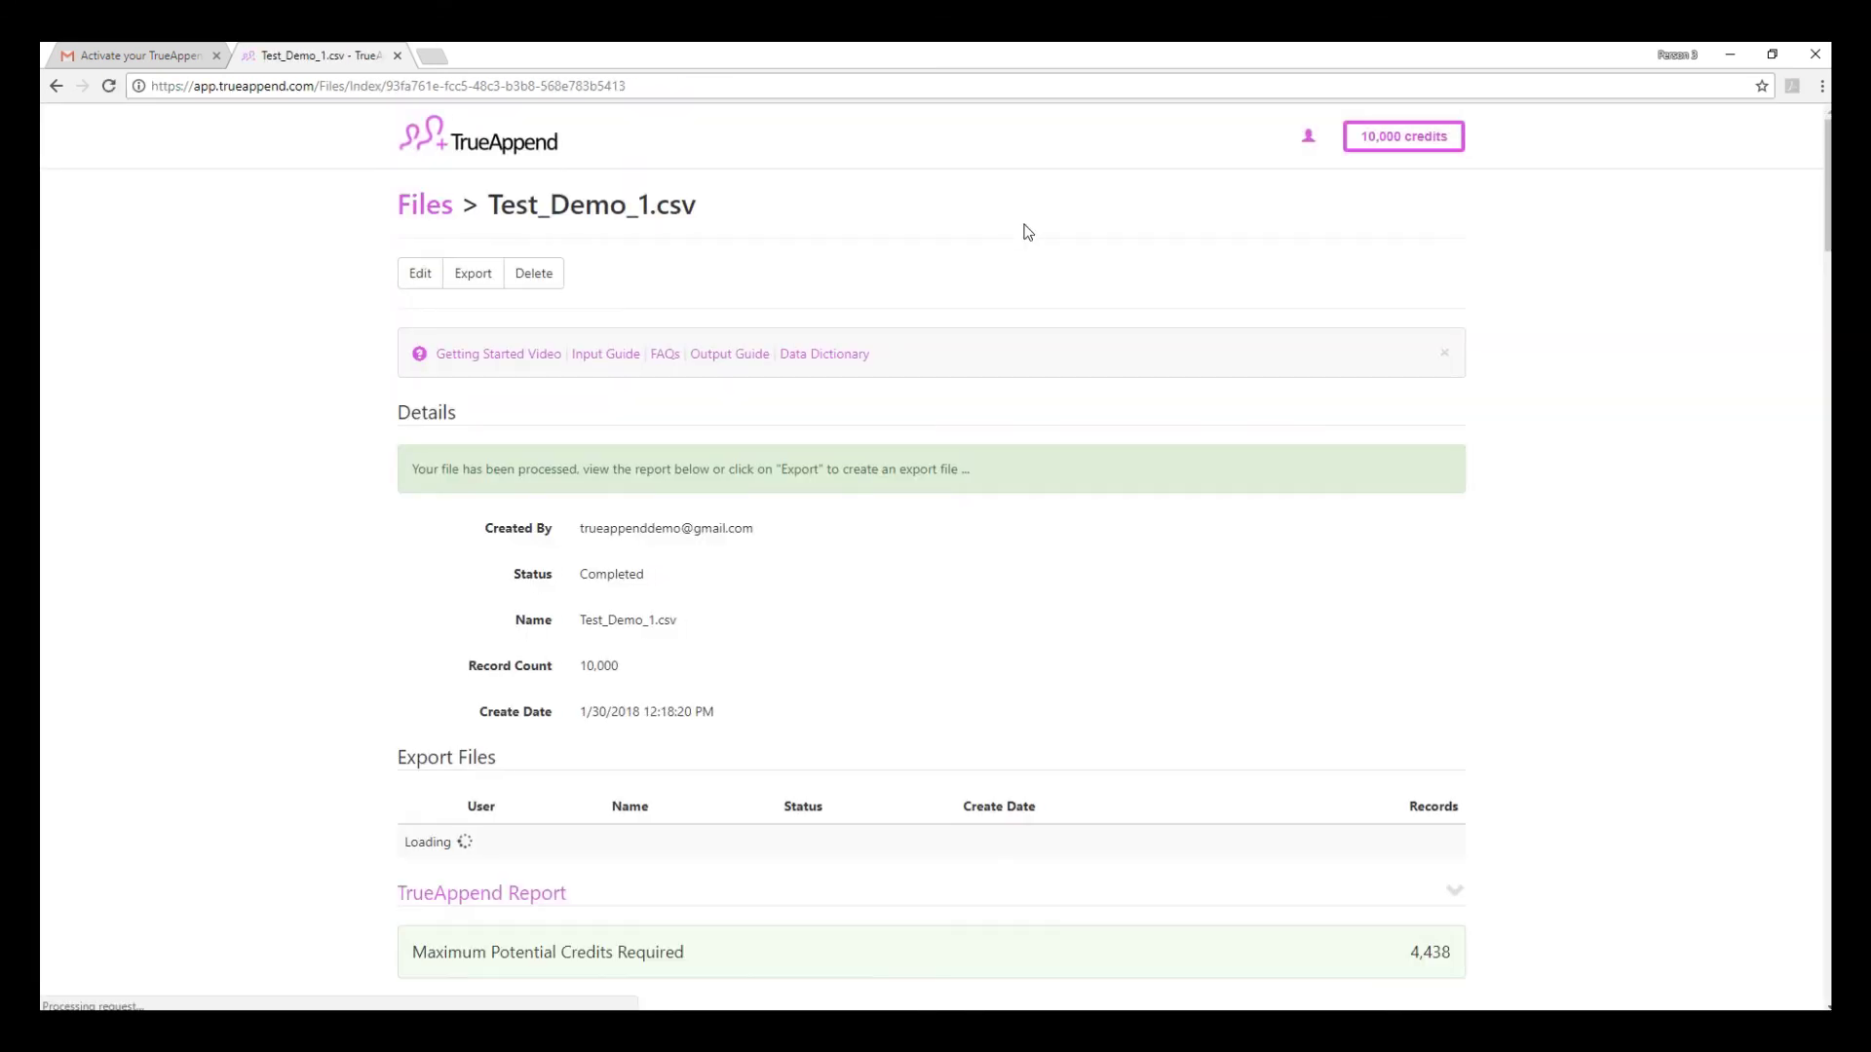